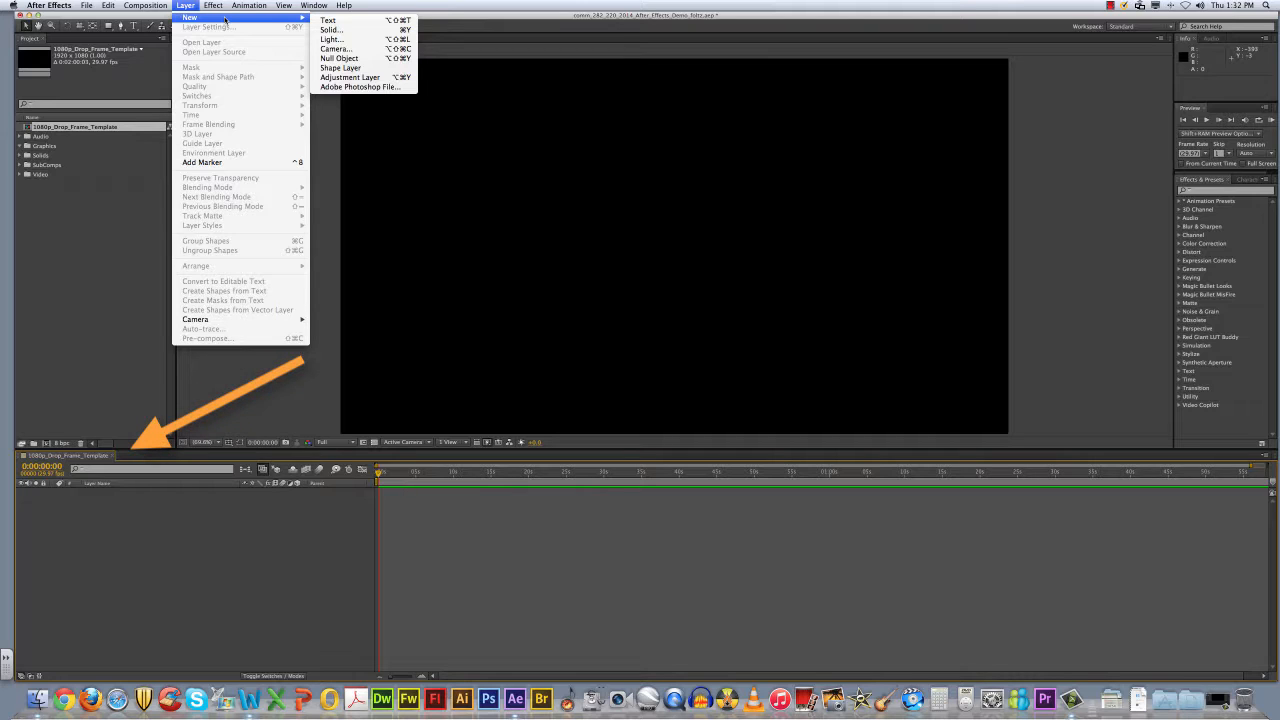
# Create a new text layer and set its font size to 120 px.
pyautogui.click(327, 21)
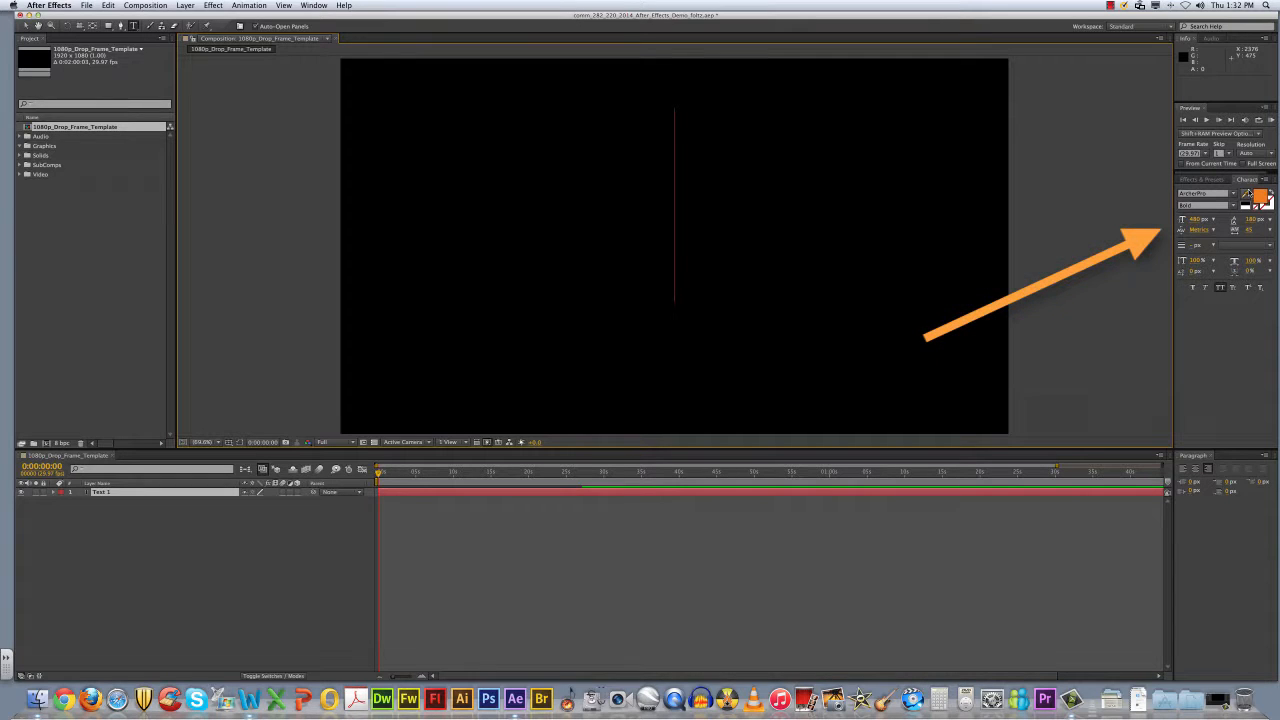
pyautogui.click(1196, 220)
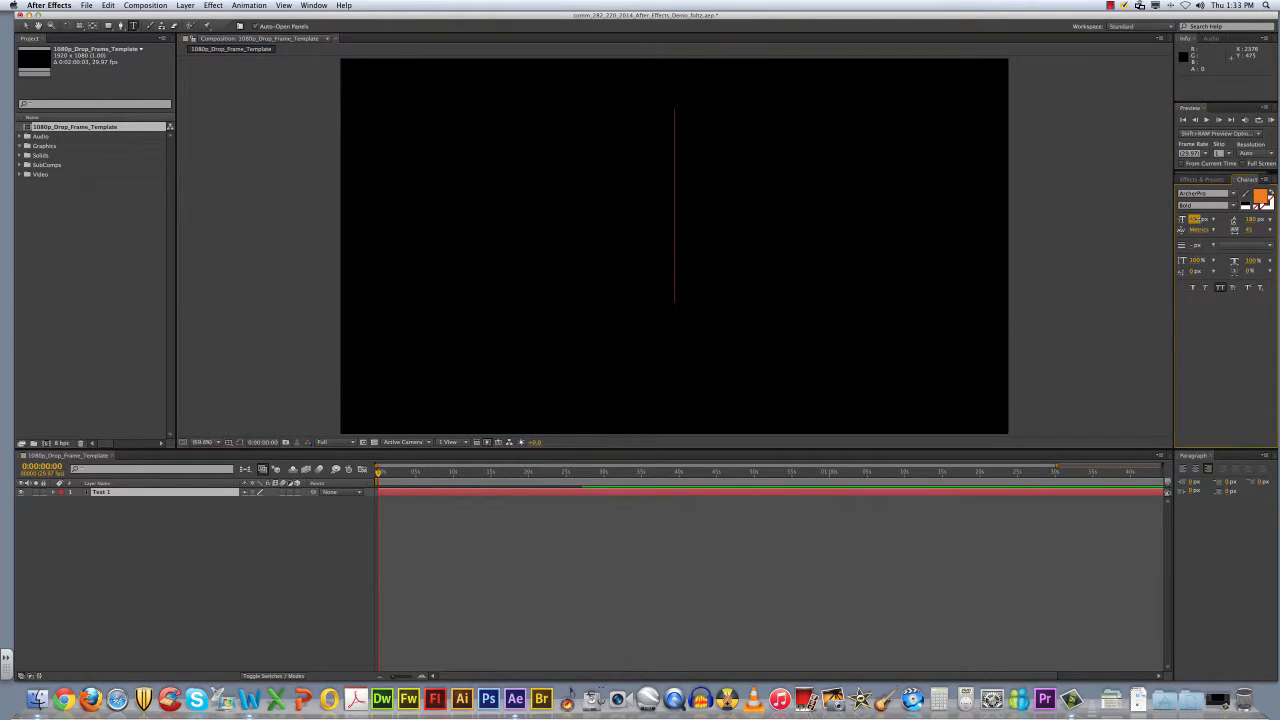
pyautogui.moveTo(1193, 219); pyautogui.dragTo(1183, 219)
pyautogui.click(1193, 220)
pyautogui.write('120')
pyautogui.press('Return')
# Enter "HELLO BOB!" as the layer's text and move it to the lower-left part of the frame, at about position 914, 915.
pyautogui.write('ELL')
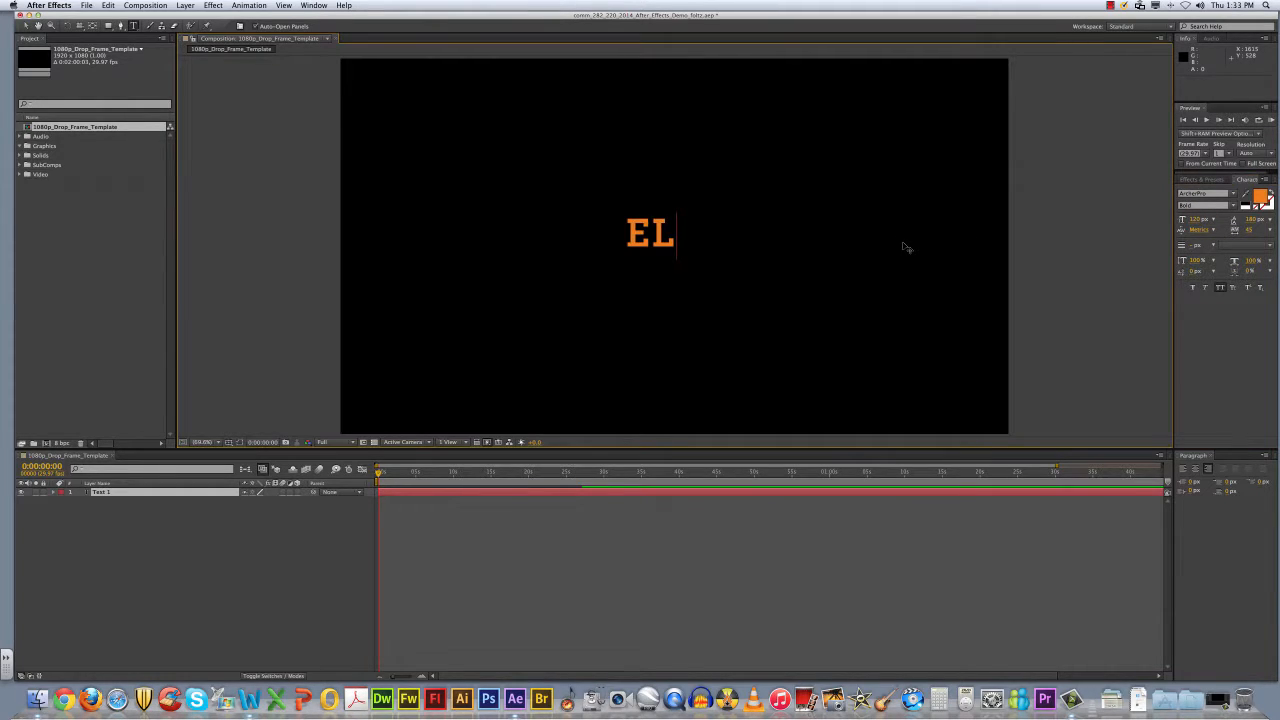
pyautogui.press('BackSpace')
pyautogui.press('BackSpace')
pyautogui.press('BackSpace')
pyautogui.write('H')
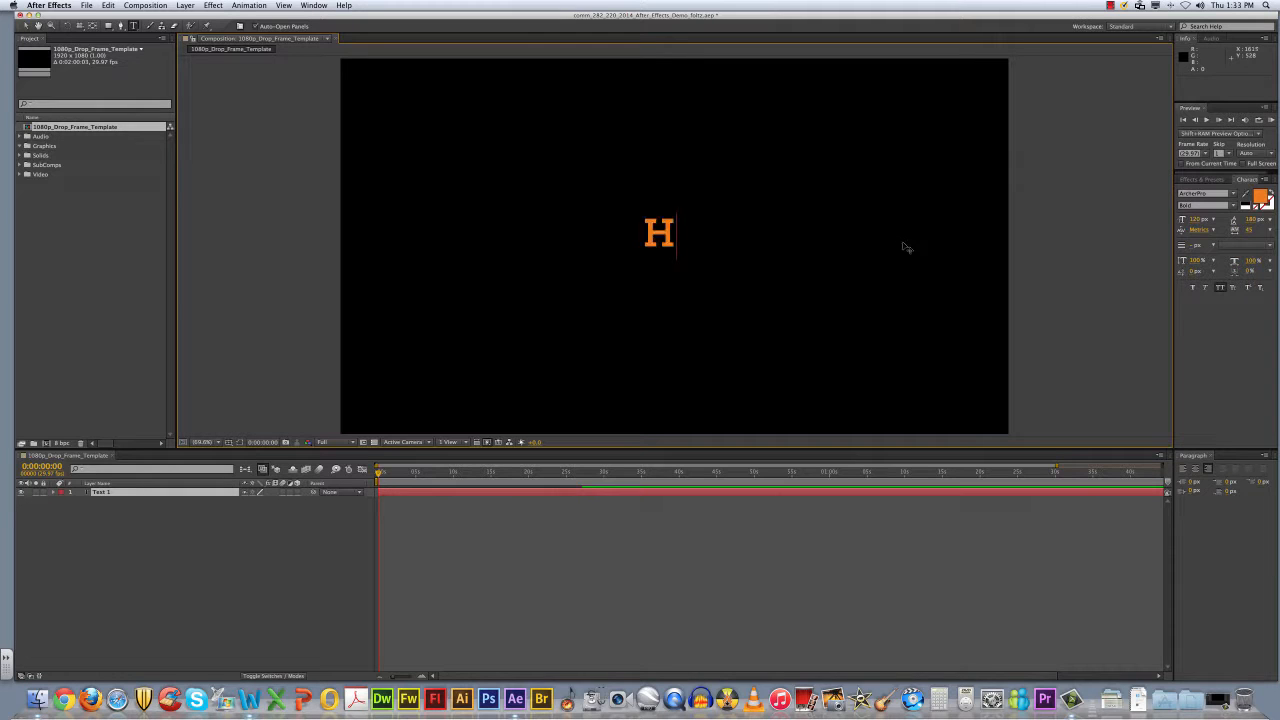
pyautogui.write('ELLO BOT')
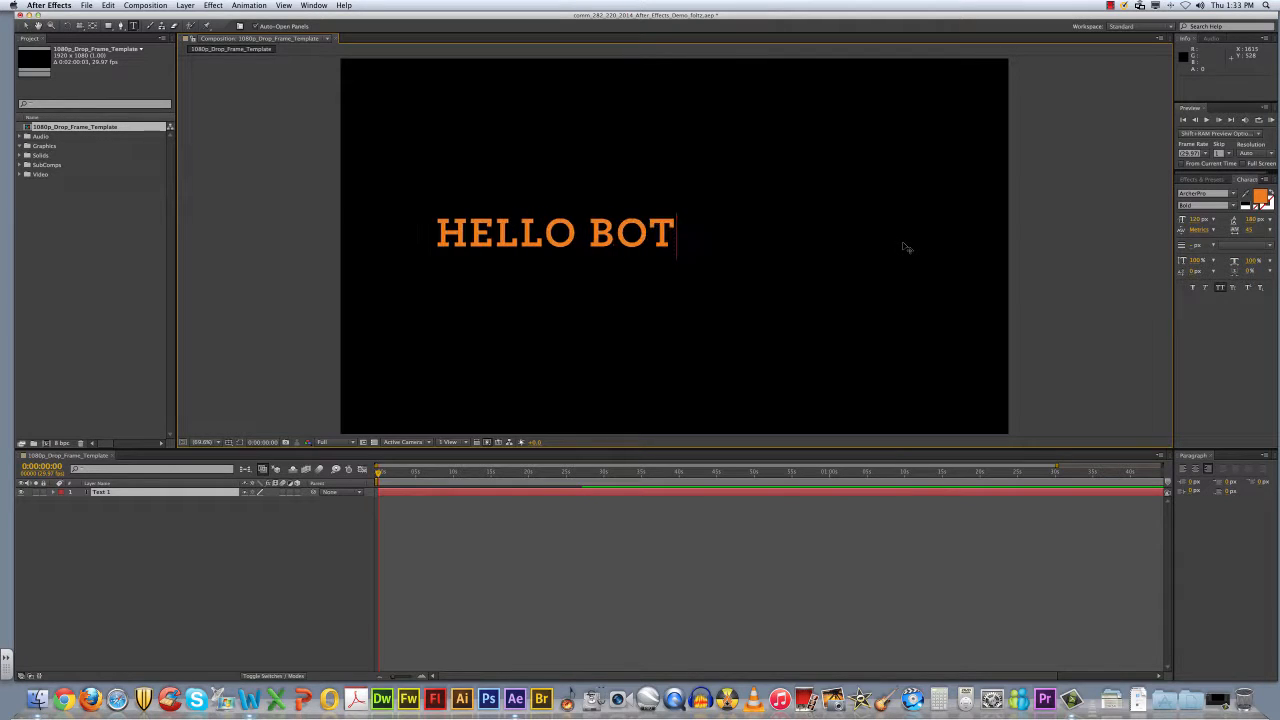
pyautogui.press('BackSpace')
pyautogui.write('B!')
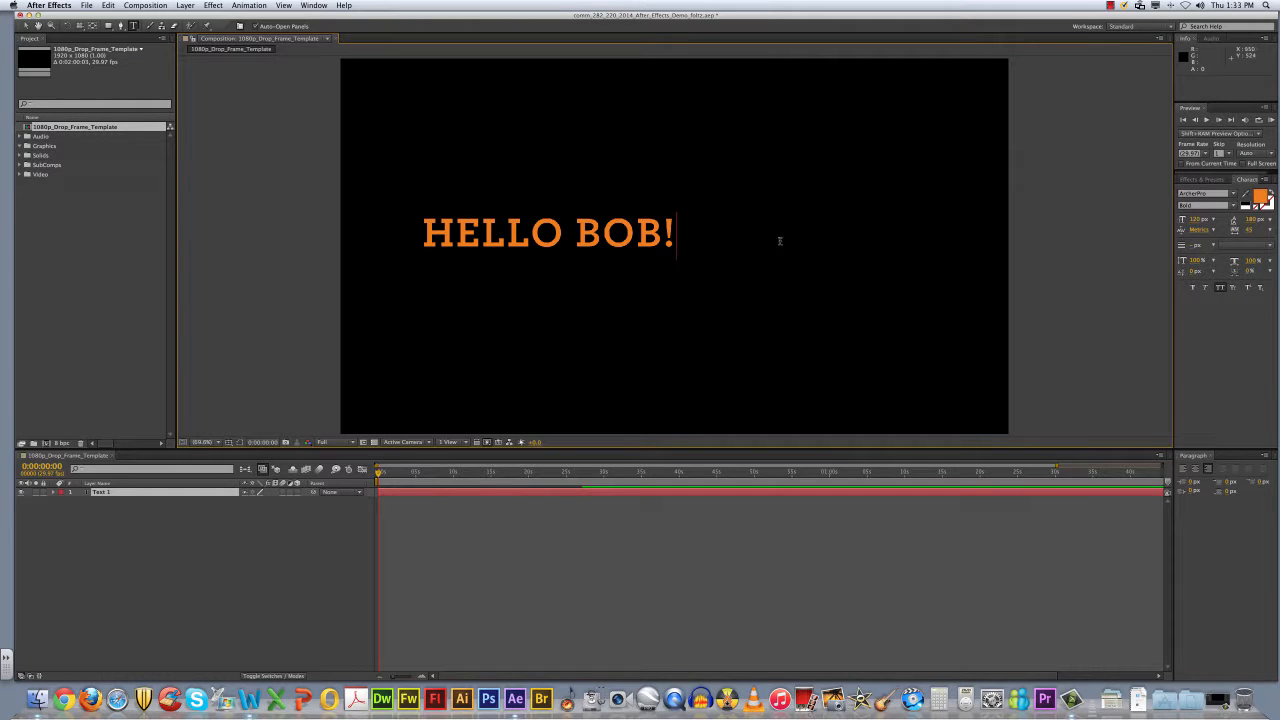
pyautogui.click(168, 598)
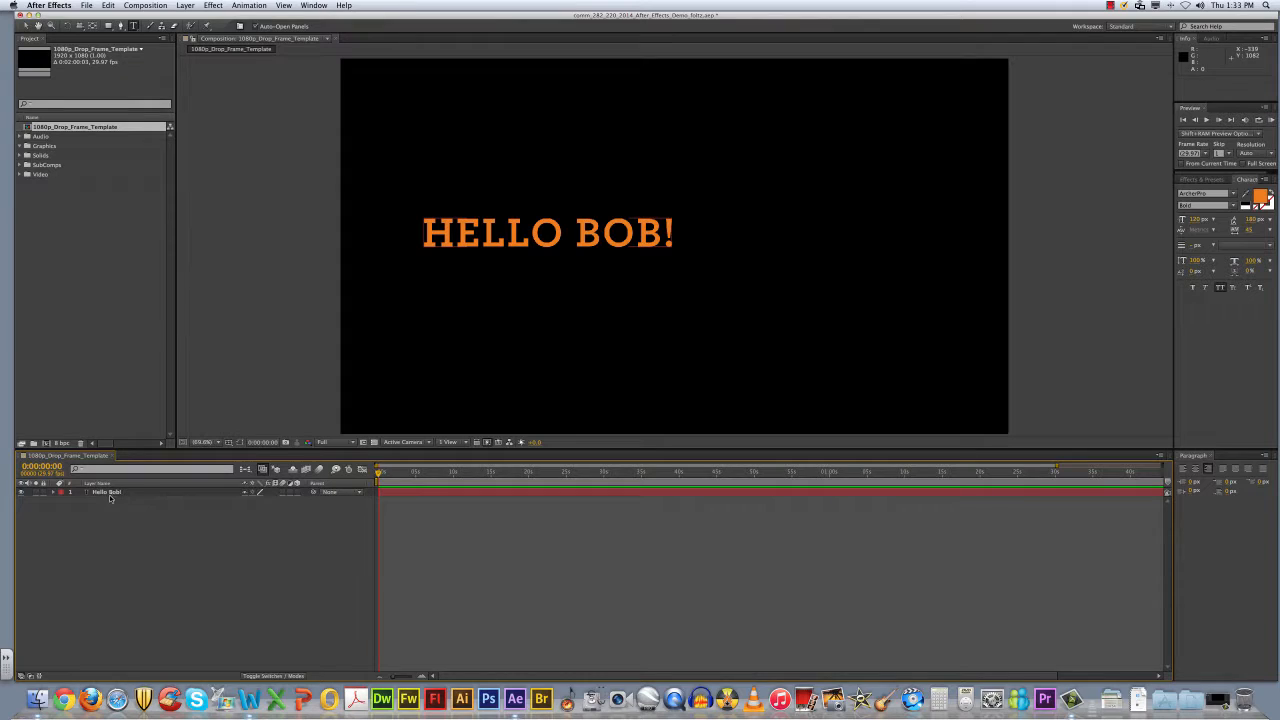
pyautogui.click(27, 27)
pyautogui.moveTo(597, 241); pyautogui.dragTo(533, 363)
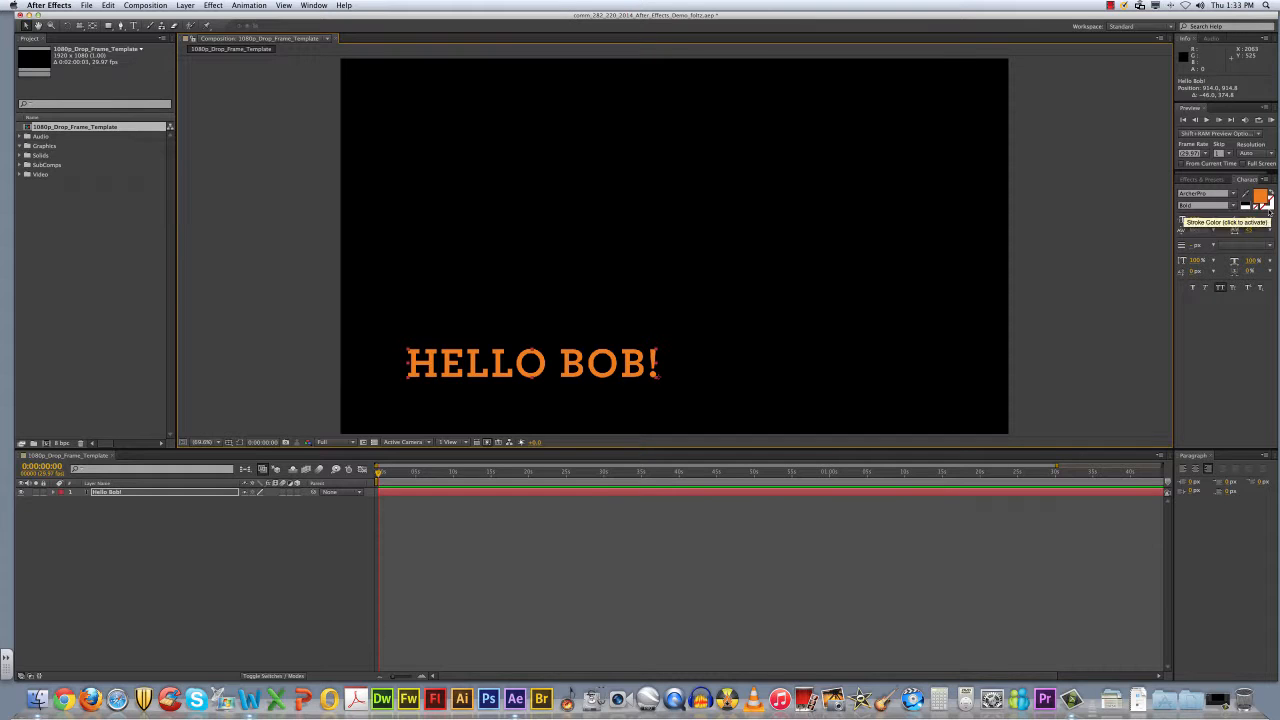
pyautogui.click(1269, 209)
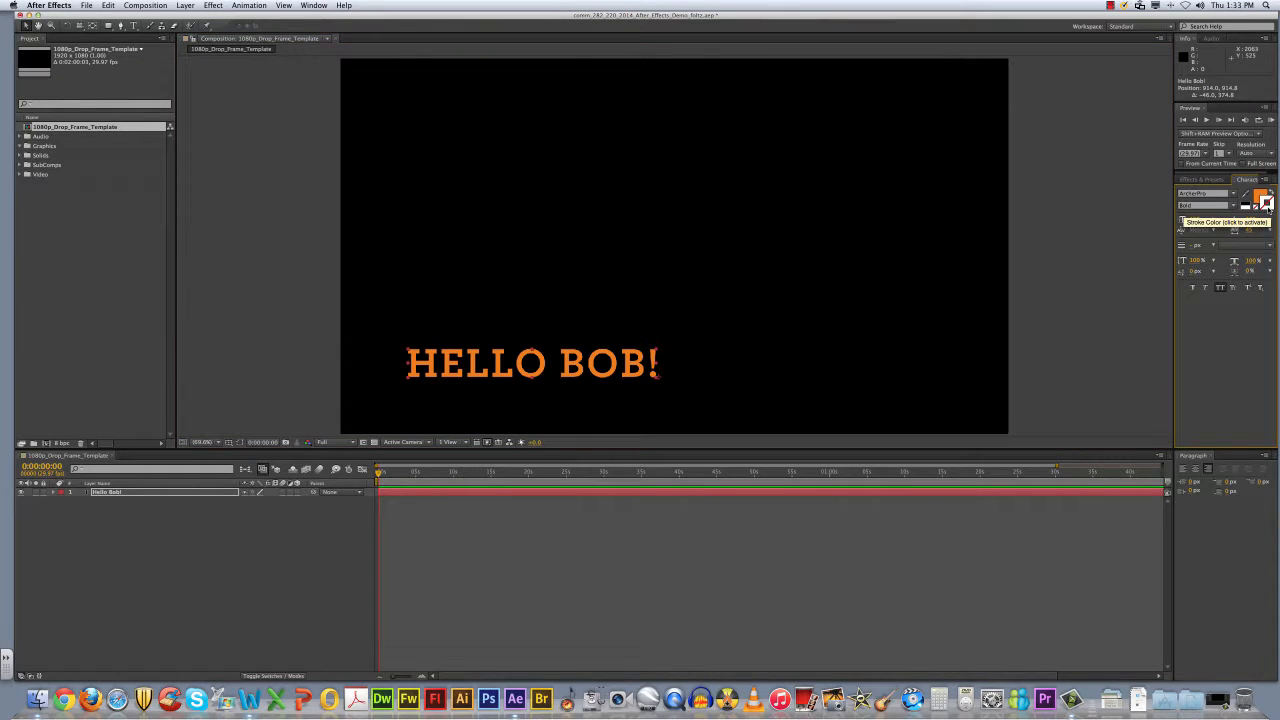
pyautogui.click(1267, 204)
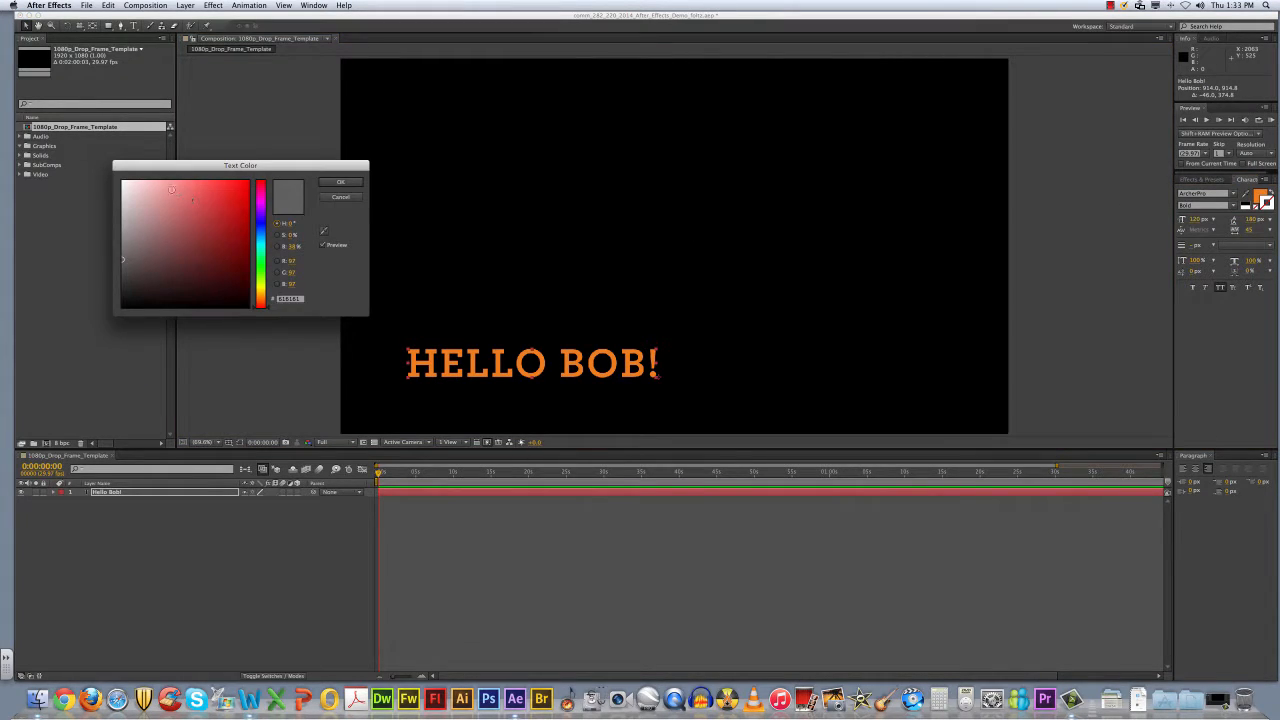
pyautogui.click(123, 182)
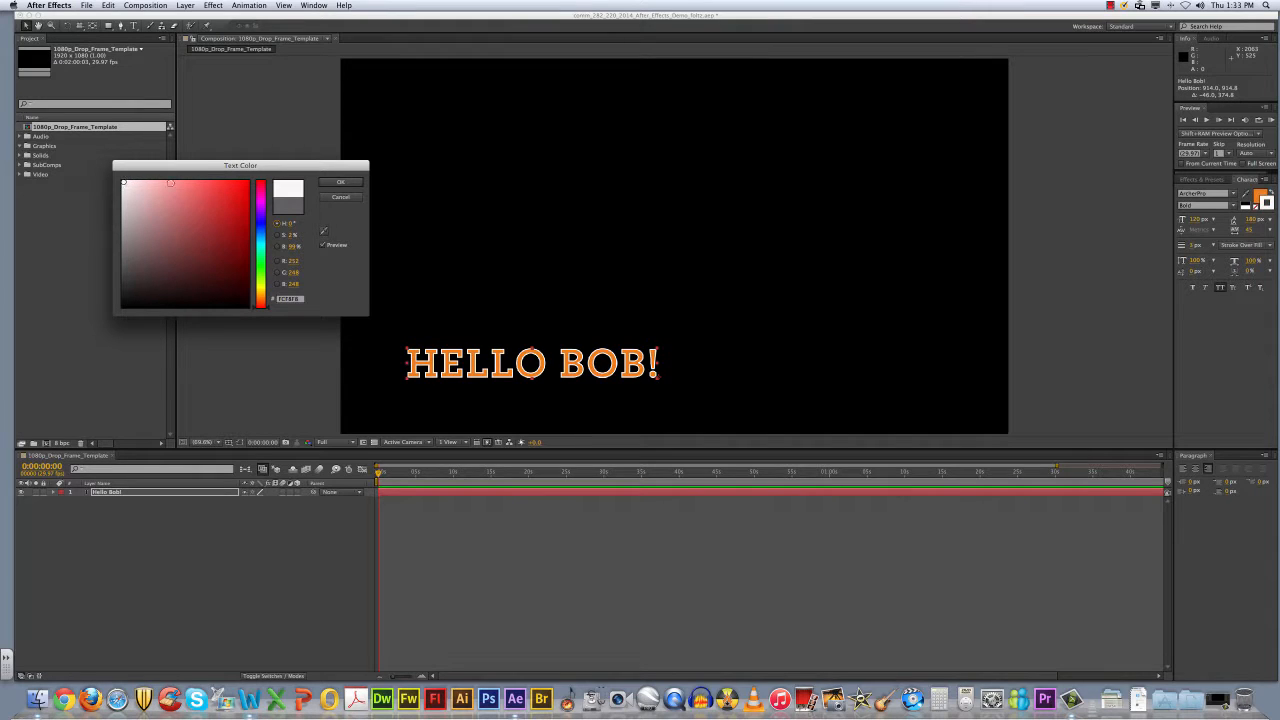
pyautogui.click(341, 199)
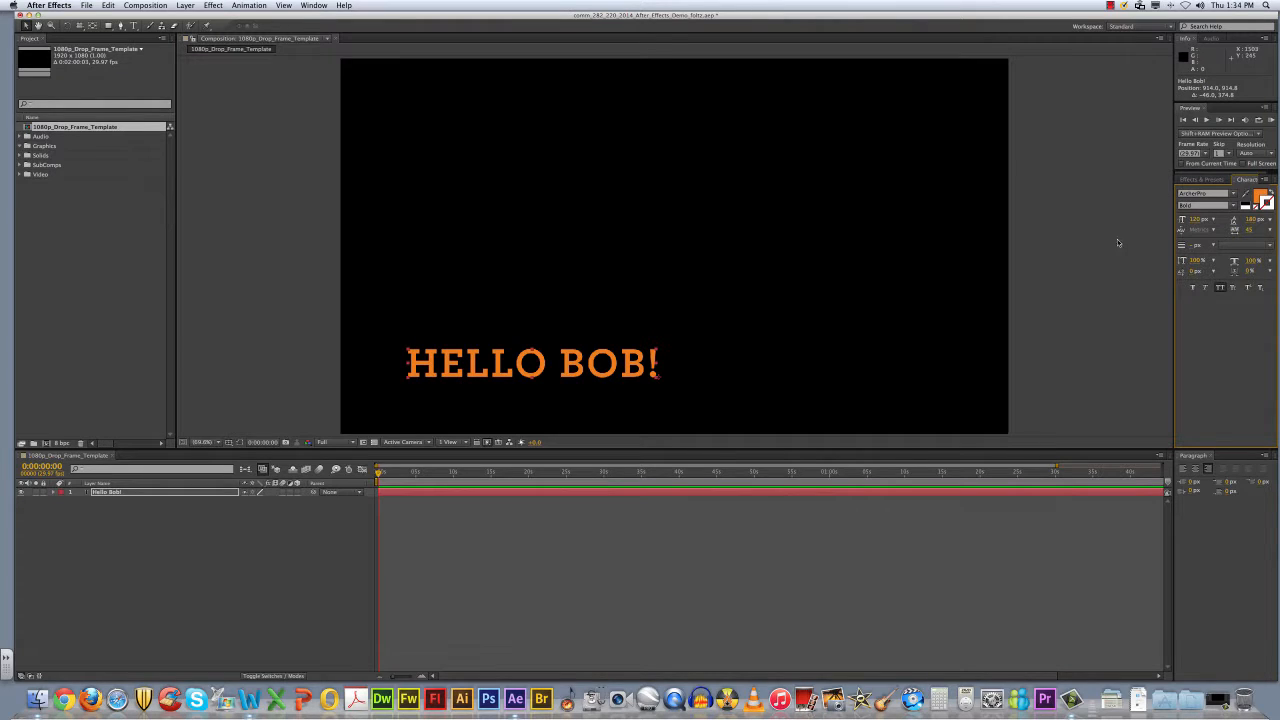
# Create a white 1920 × 1080 px solid layer named "Solid White".
pyautogui.click(191, 5)
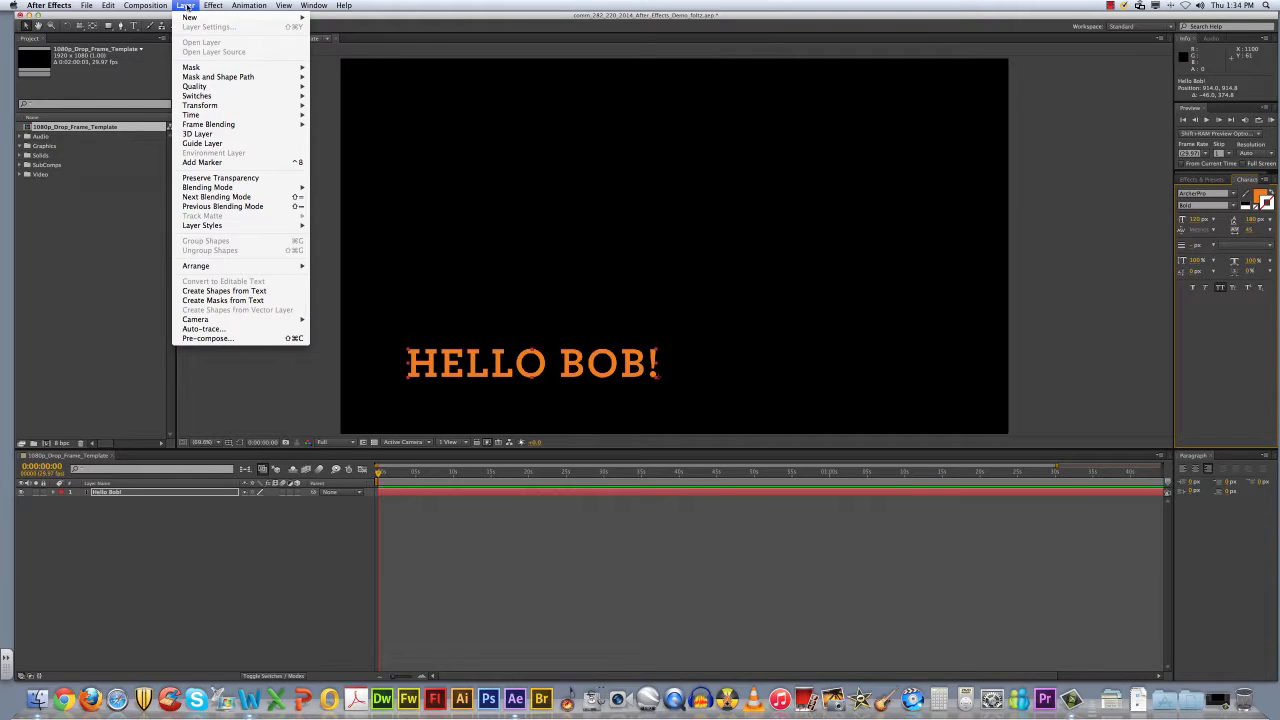
pyautogui.moveTo(189, 17)
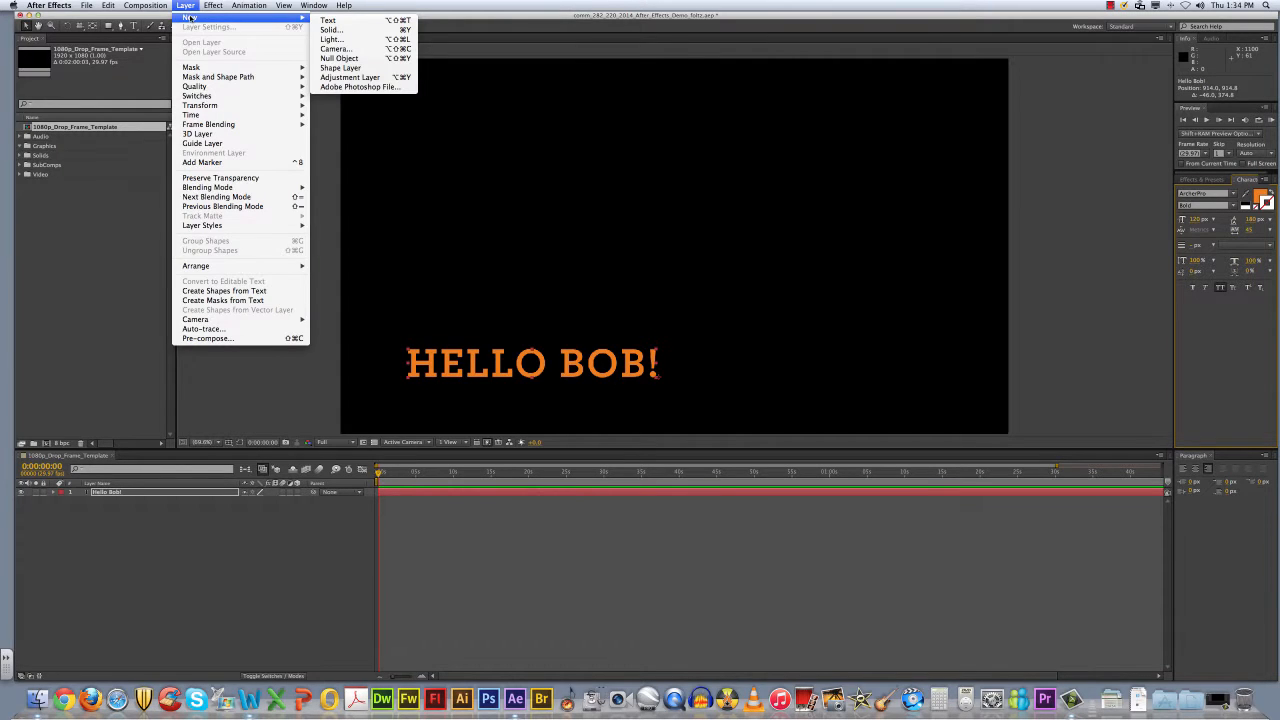
pyautogui.click(330, 30)
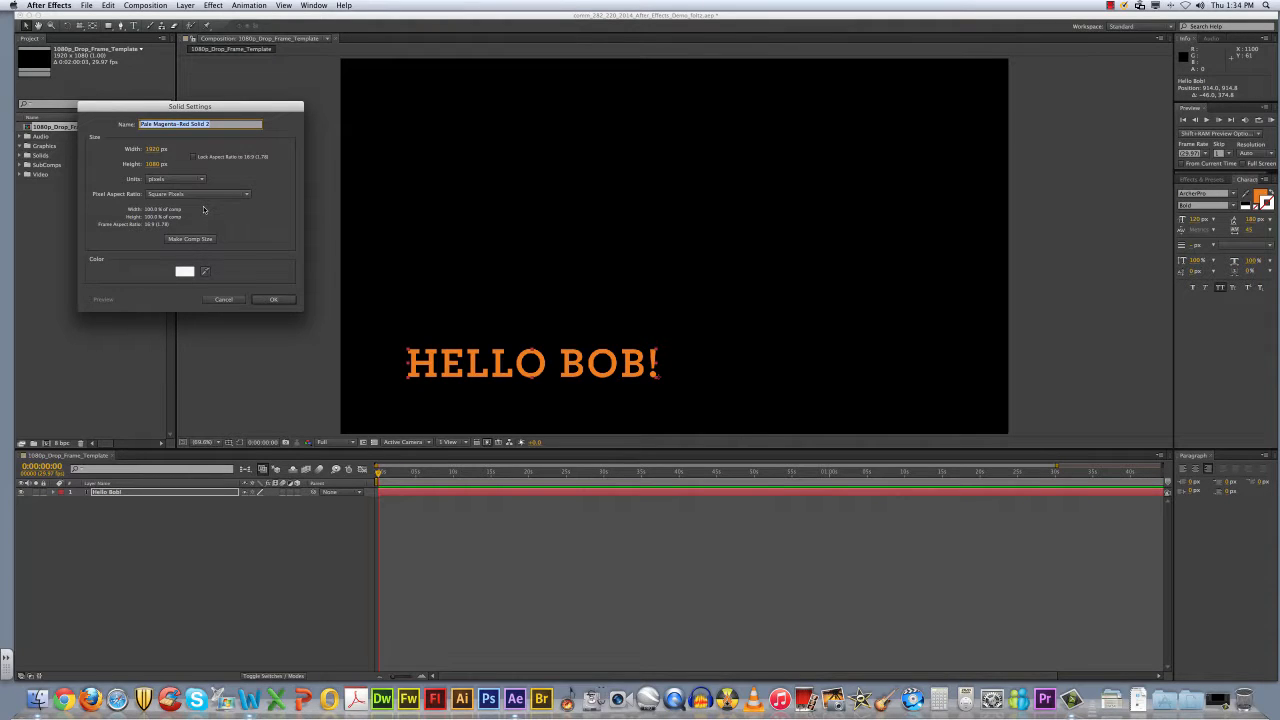
pyautogui.write('B')
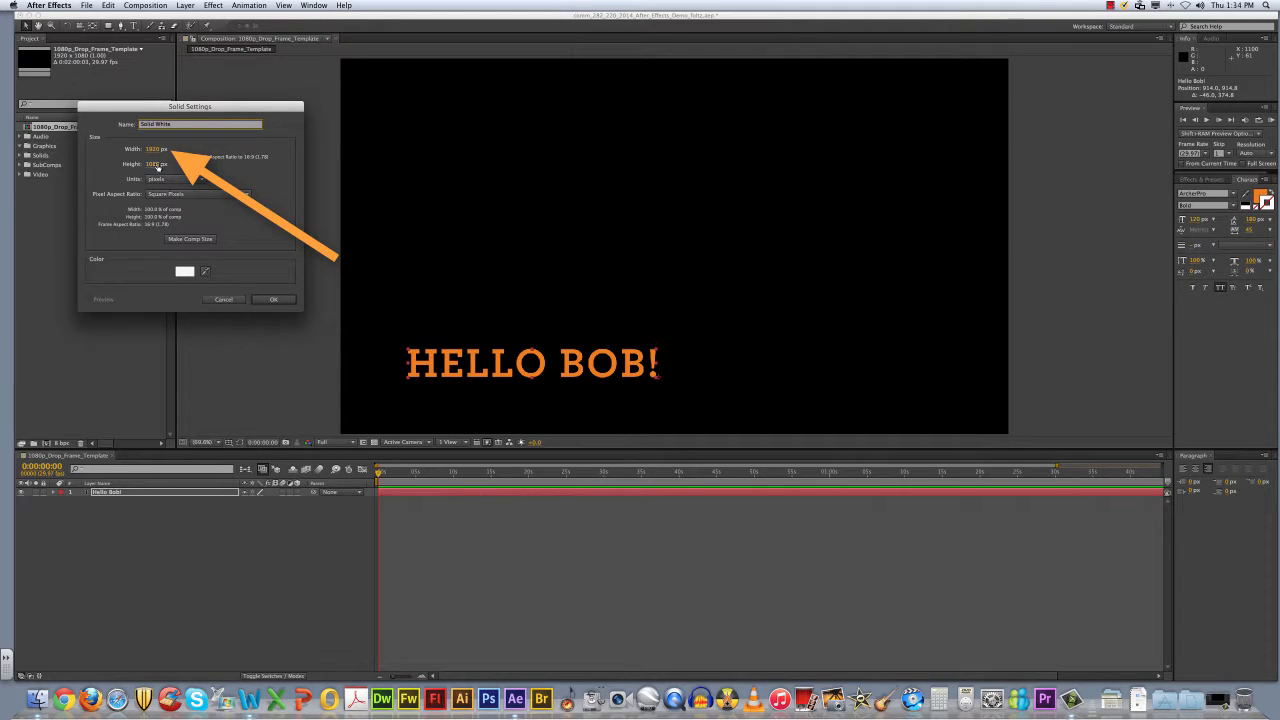
pyautogui.click(273, 300)
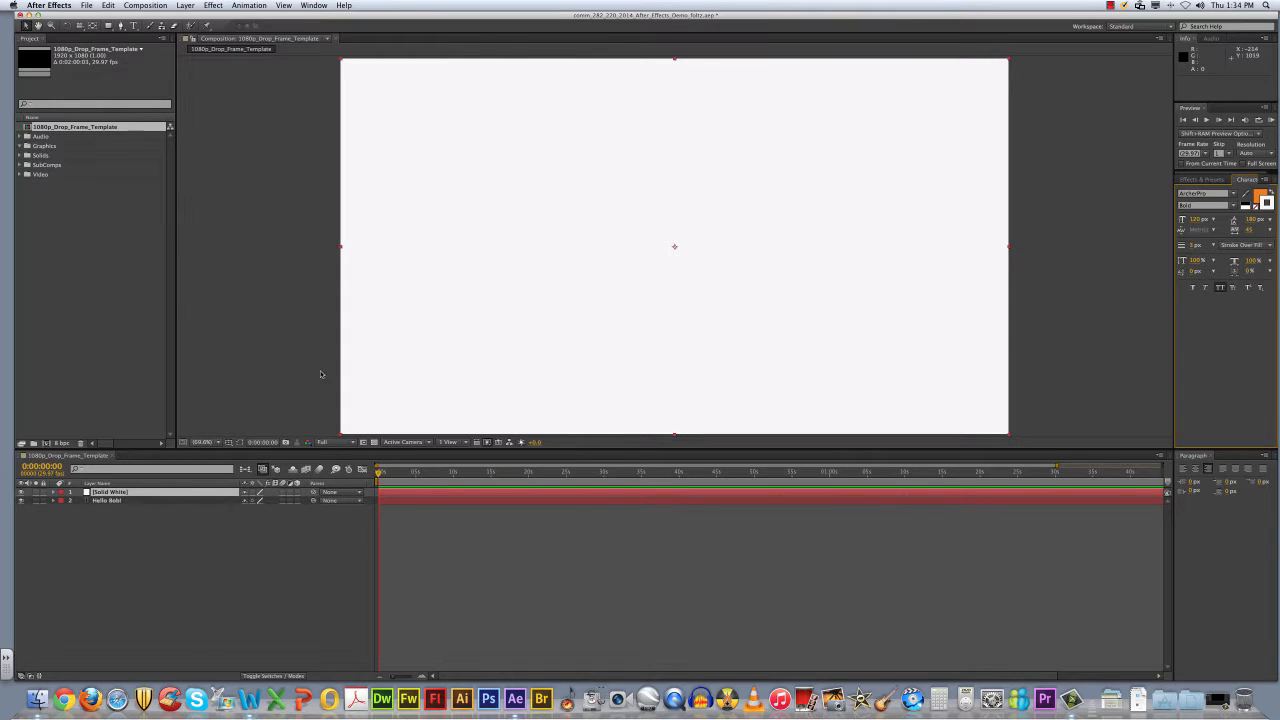
# Move the Hello Bob! text layer above the white solid in the layer order and deselect it.
pyautogui.click(142, 501)
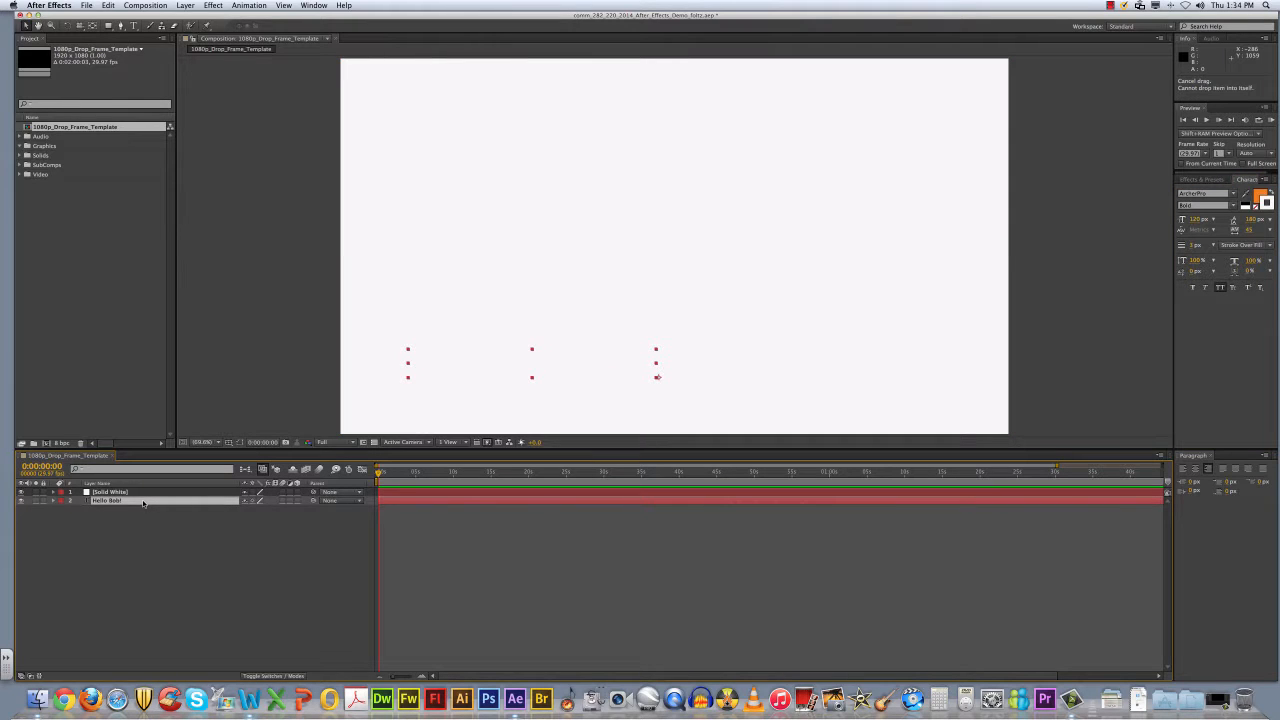
pyautogui.moveTo(143, 503); pyautogui.dragTo(142, 491)
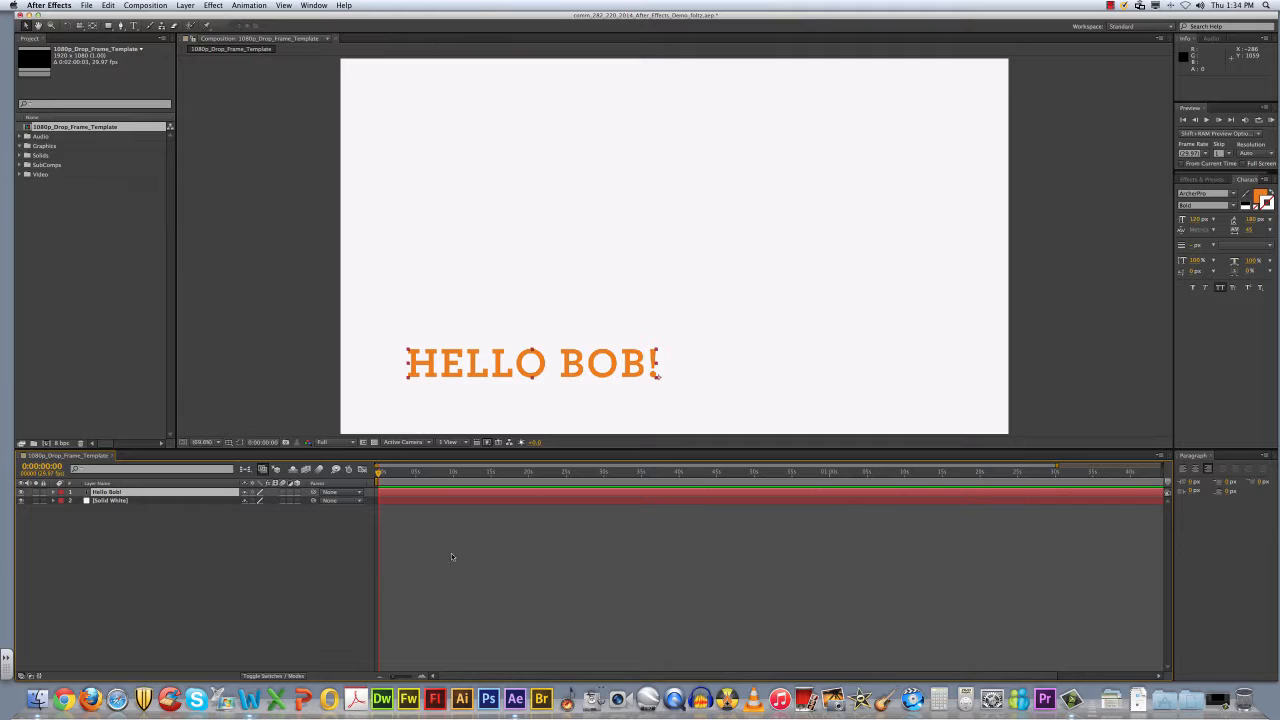
pyautogui.click(236, 312)
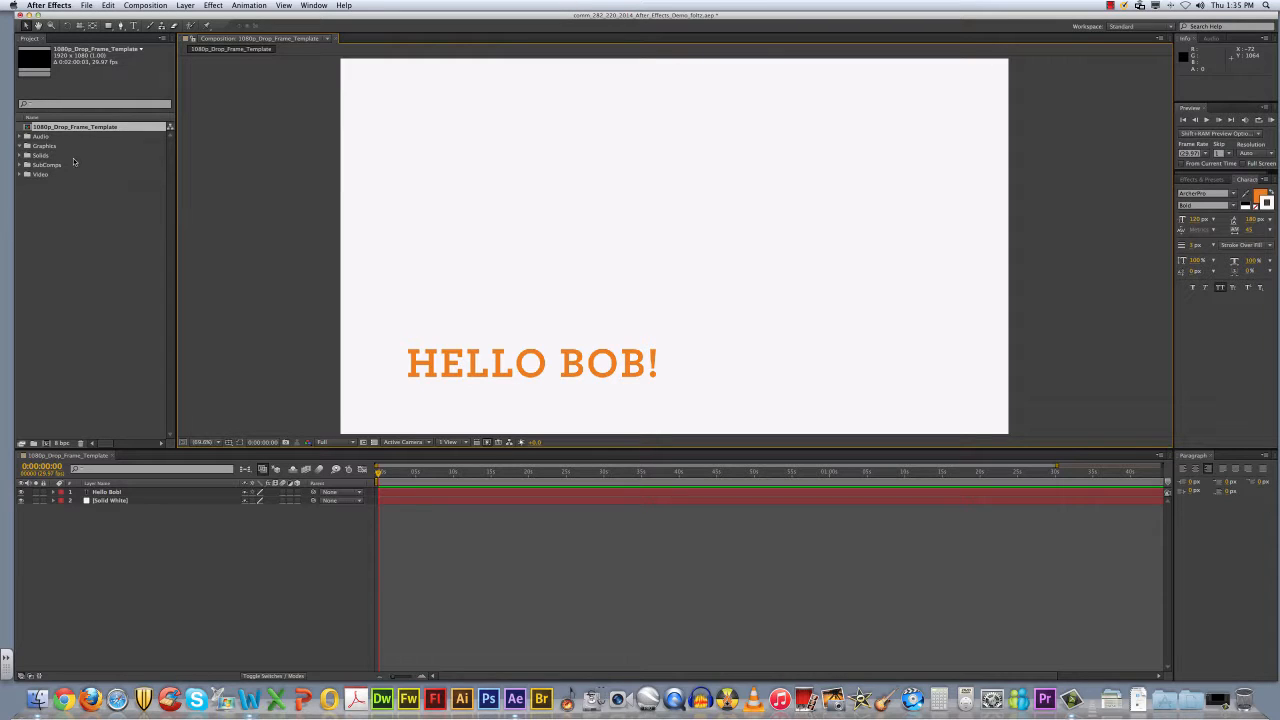
# Preview the clips in the Video folder on disk and import P1070855.MOV as footage.
pyautogui.click(88, 6)
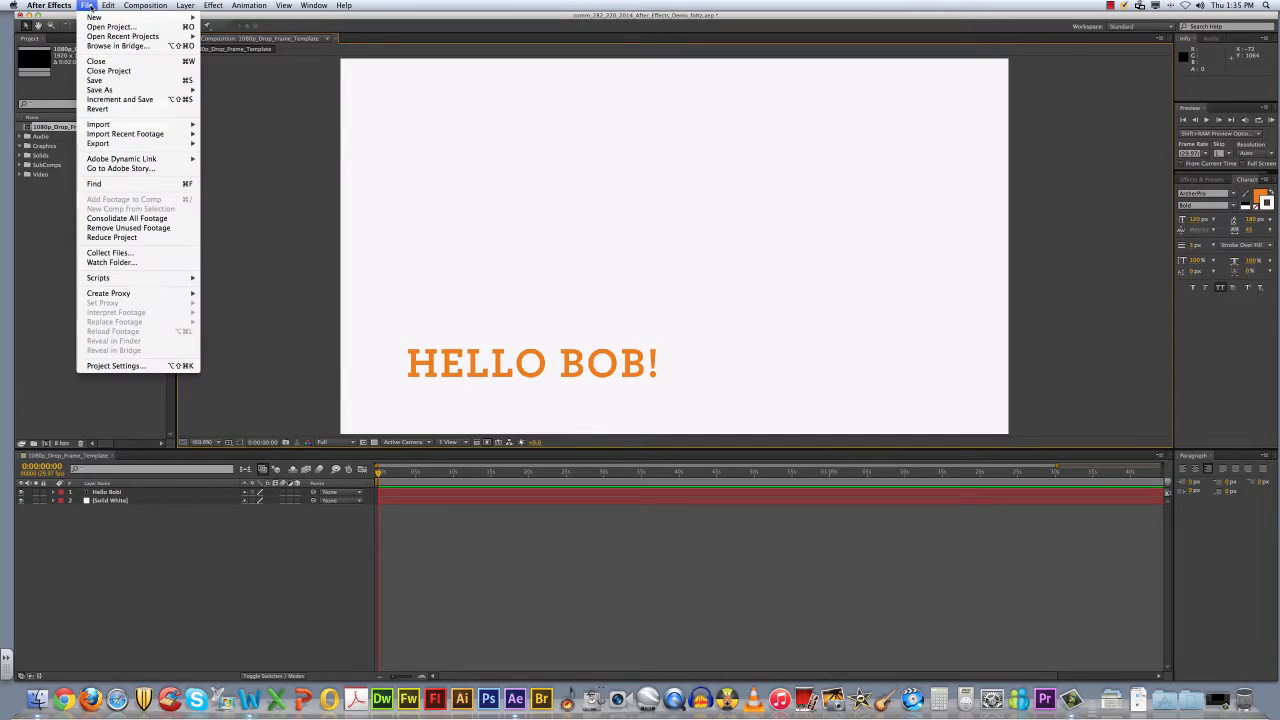
pyautogui.moveTo(101, 127)
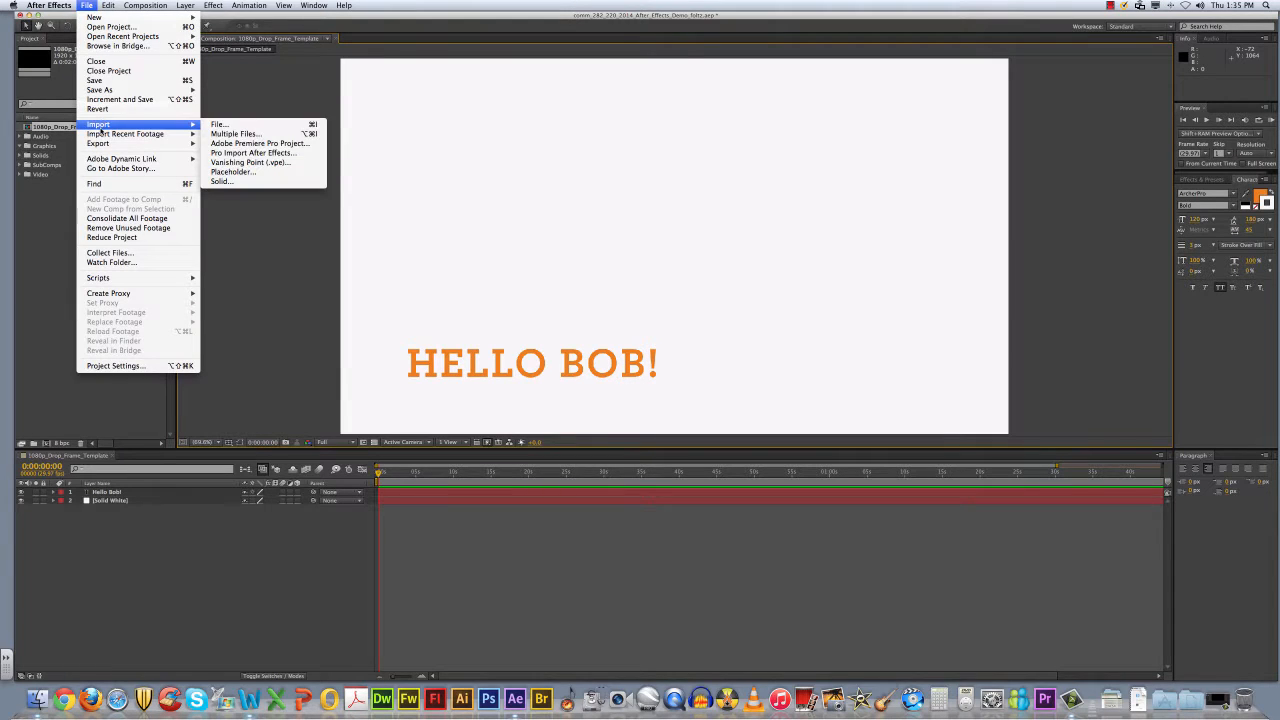
pyautogui.click(221, 124)
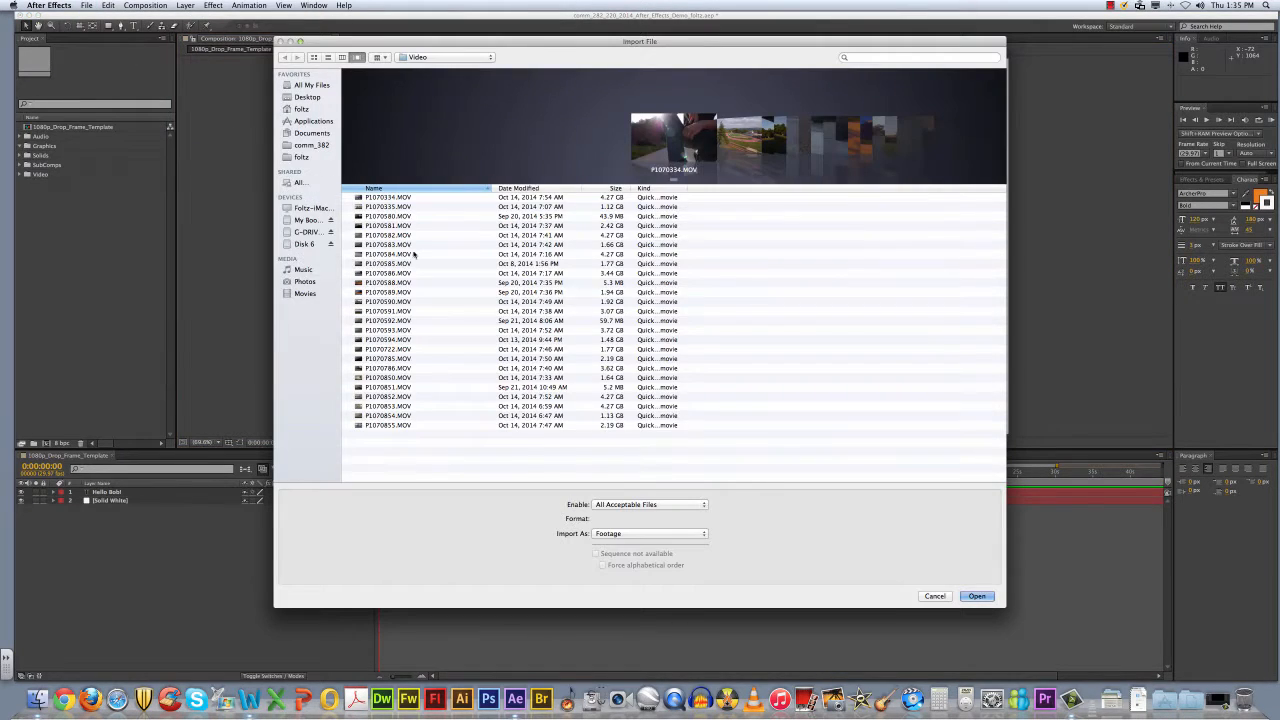
pyautogui.click(360, 302)
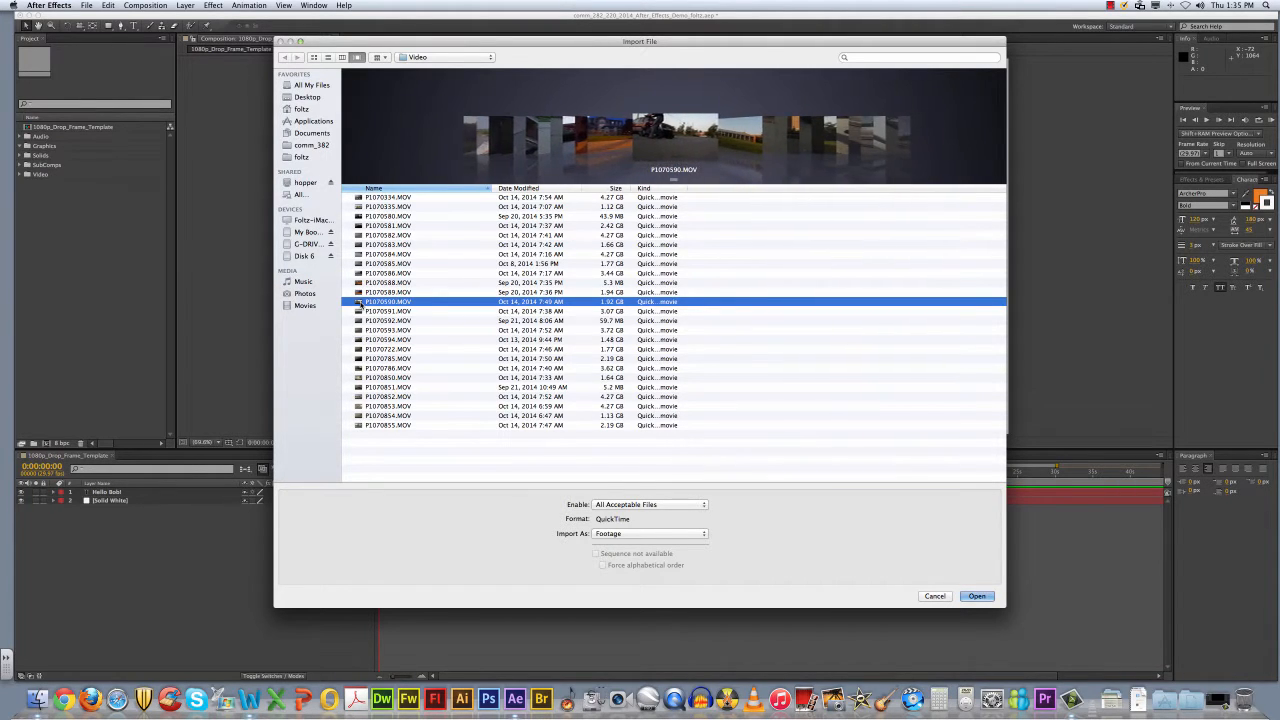
pyautogui.click(360, 312)
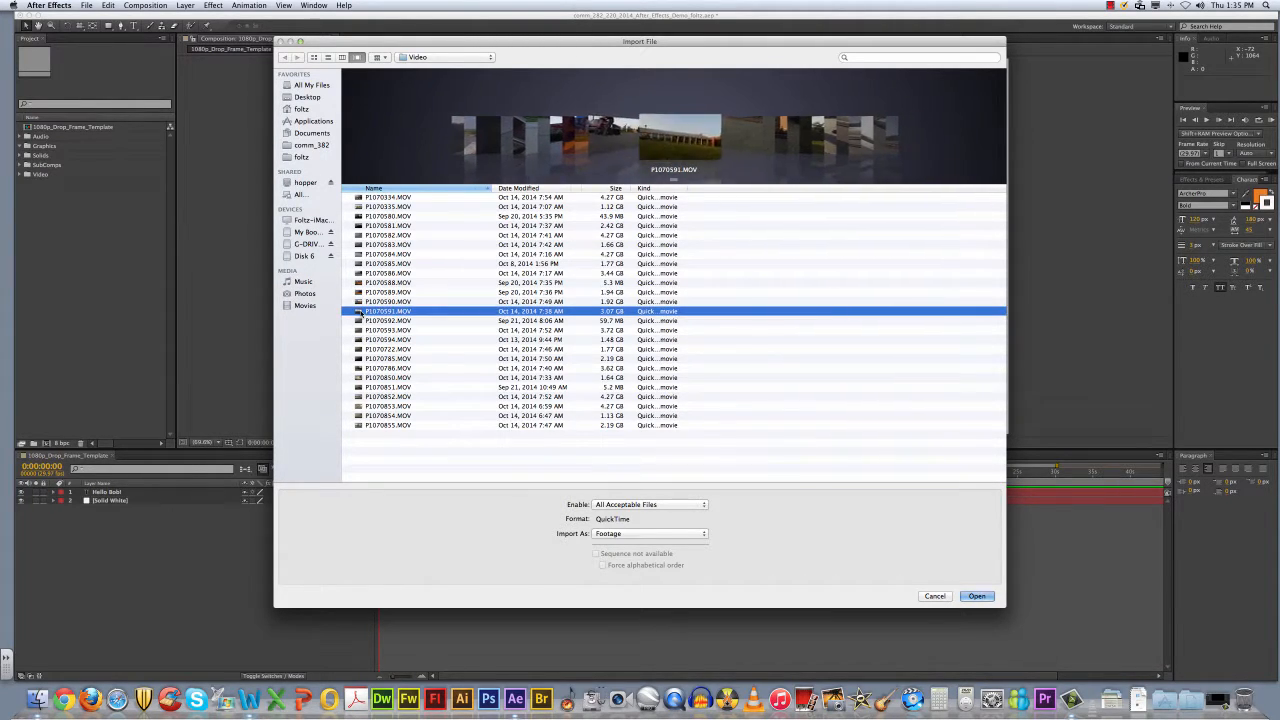
pyautogui.click(360, 321)
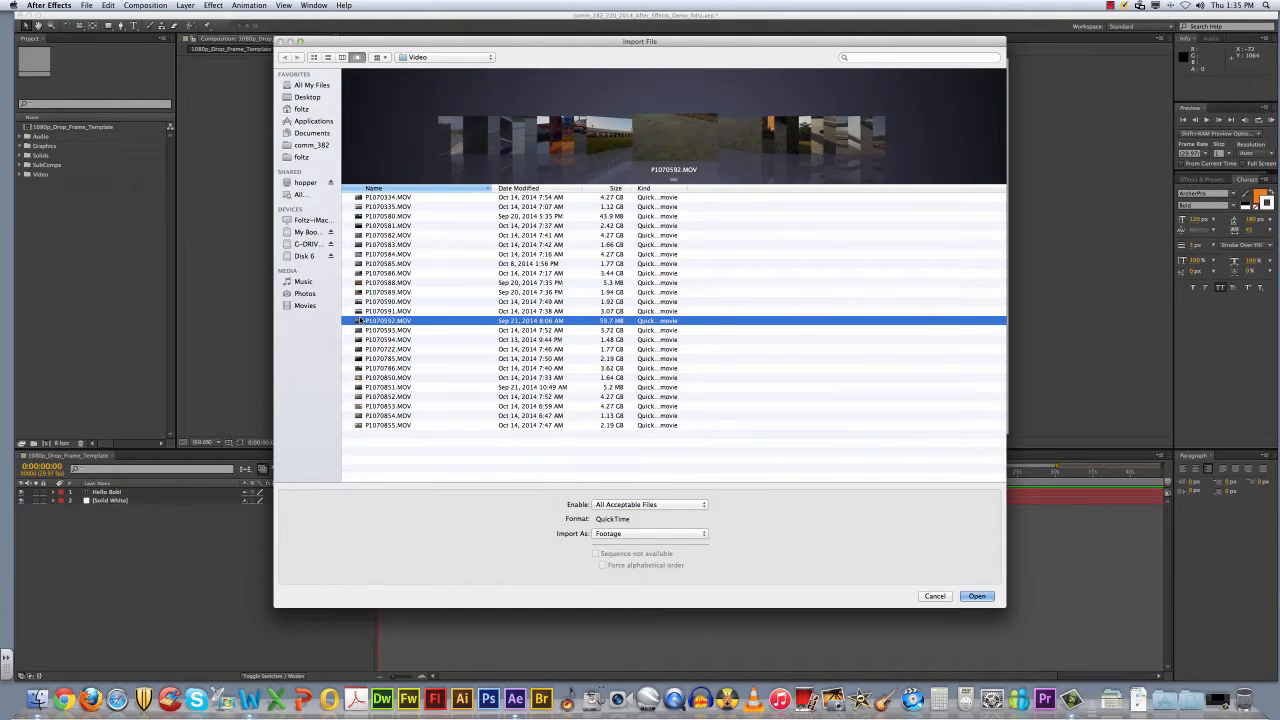
pyautogui.press('Down')
pyautogui.press('Down')
pyautogui.press('Down')
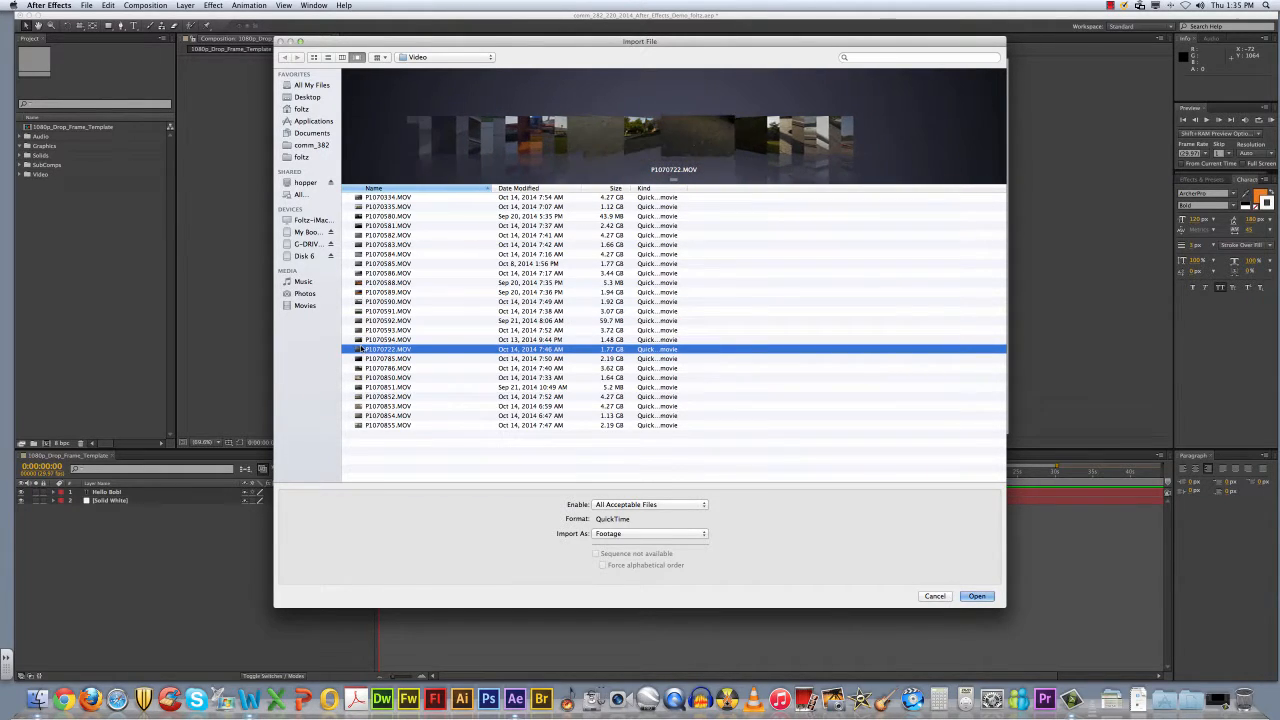
pyautogui.click(362, 358)
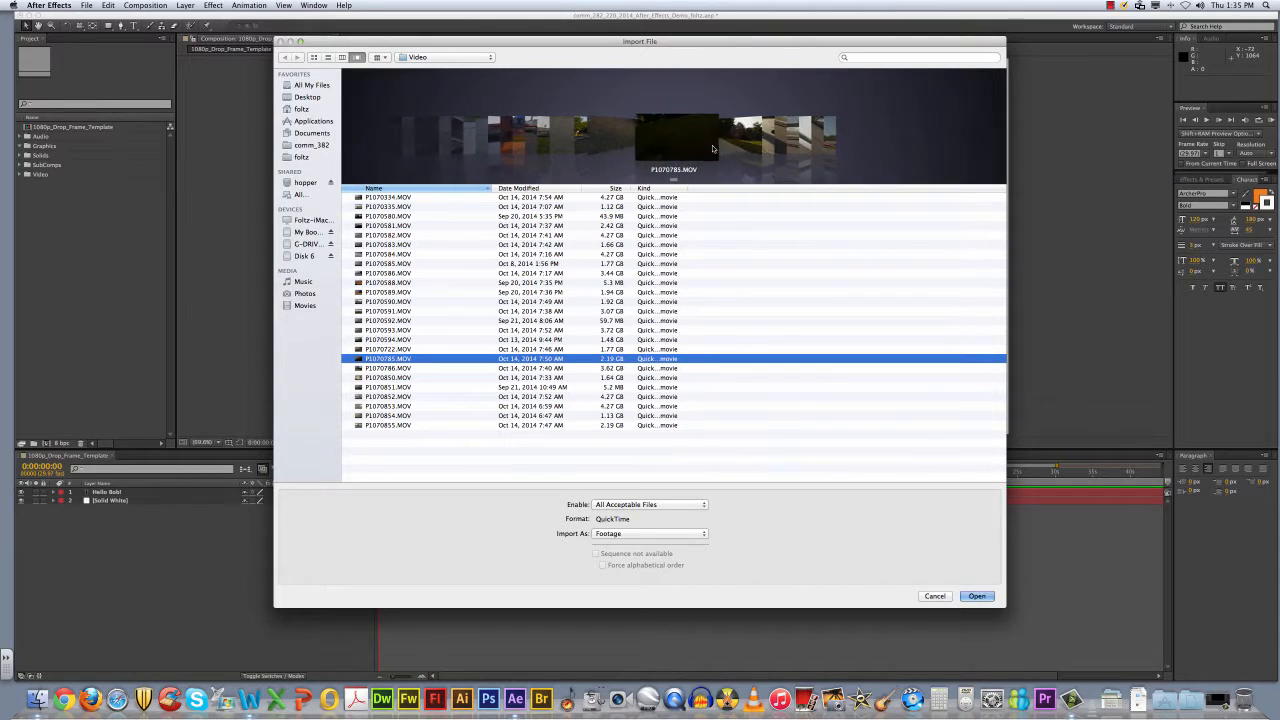
pyautogui.click(742, 149)
pyautogui.click(741, 150)
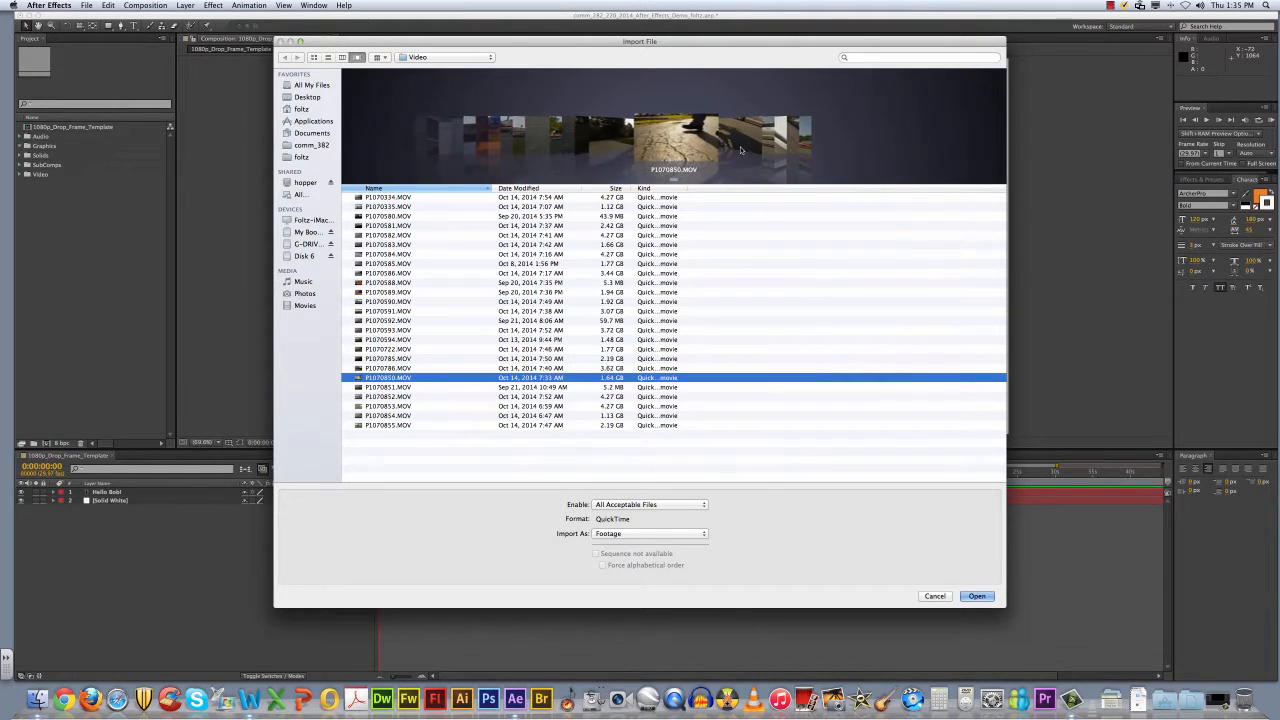
pyautogui.click(770, 148)
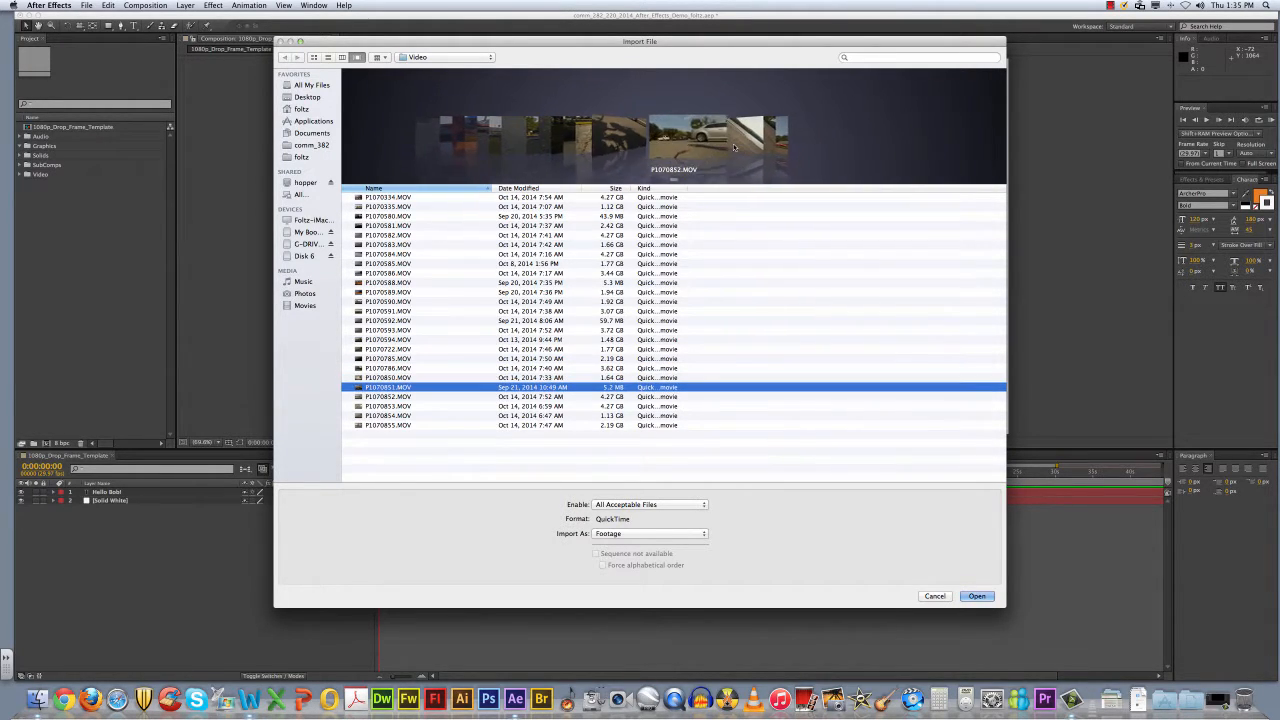
pyautogui.click(733, 148)
pyautogui.click(734, 148)
pyautogui.click(735, 149)
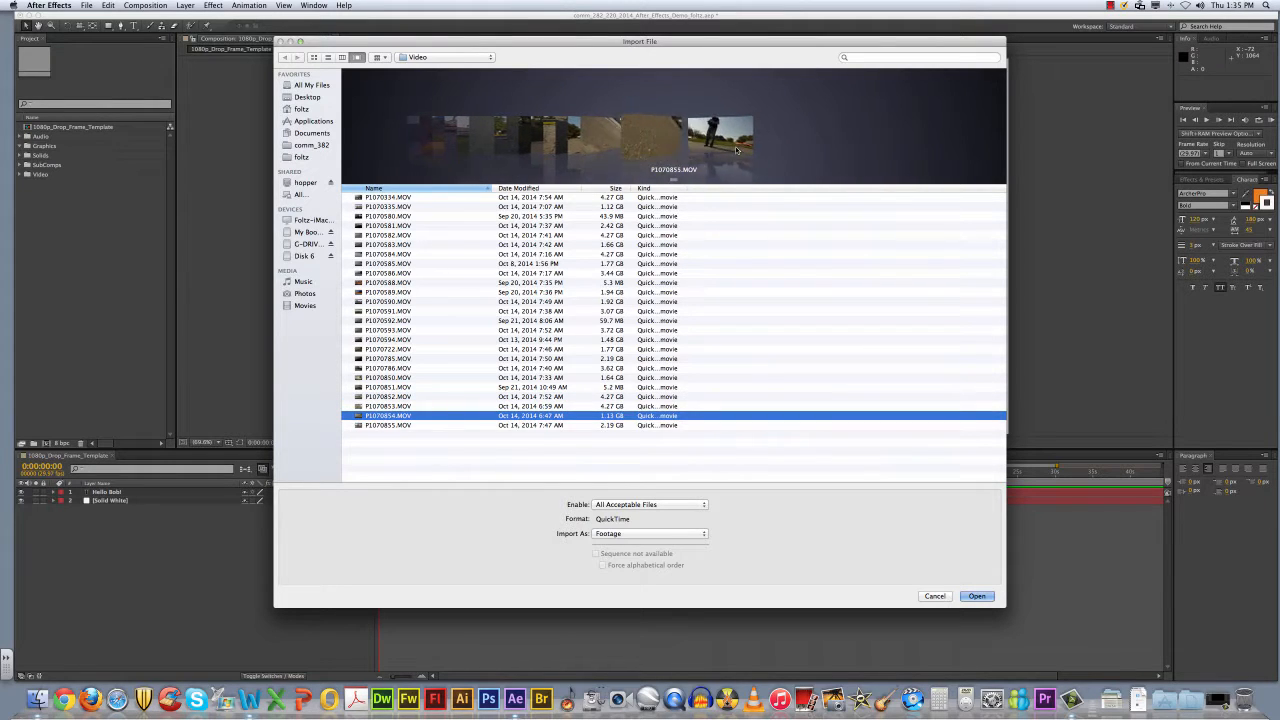
pyautogui.click(736, 150)
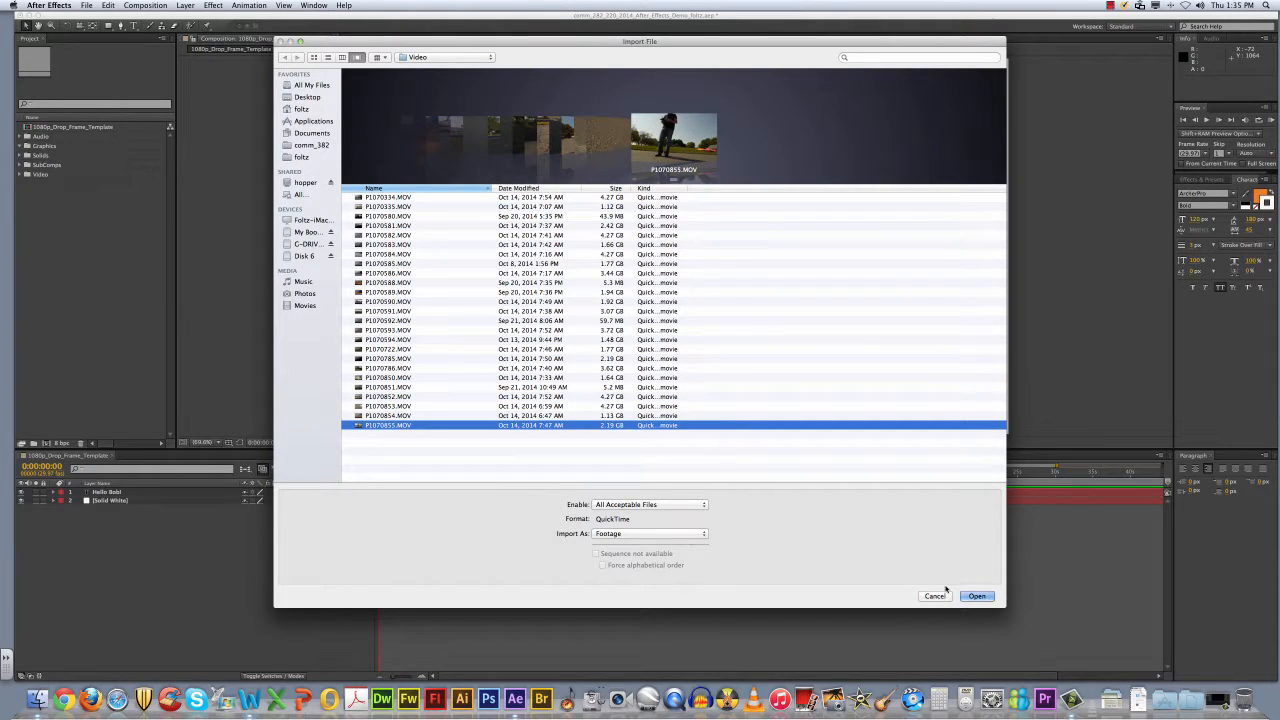
pyautogui.click(975, 596)
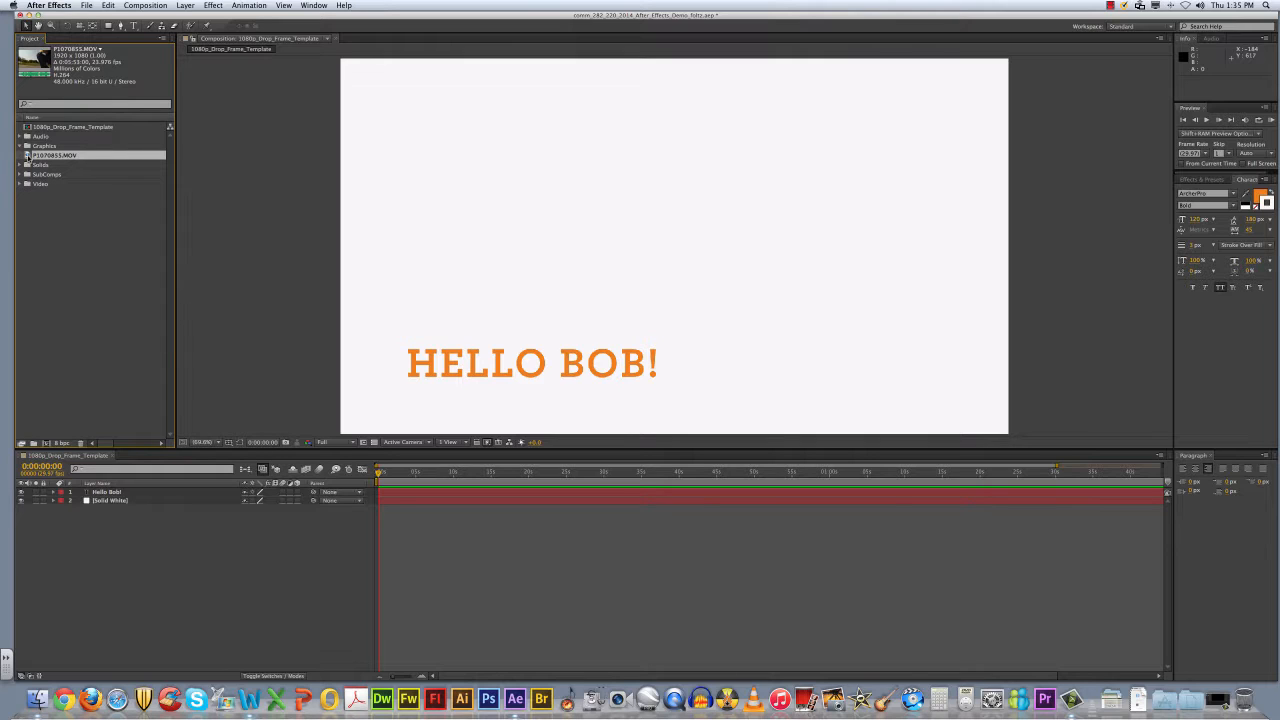
# Move P1070855.MOV into the project's Video folder and open the clip in the footage viewer.
pyautogui.moveTo(28, 155); pyautogui.dragTo(37, 184)
pyautogui.click(18, 175)
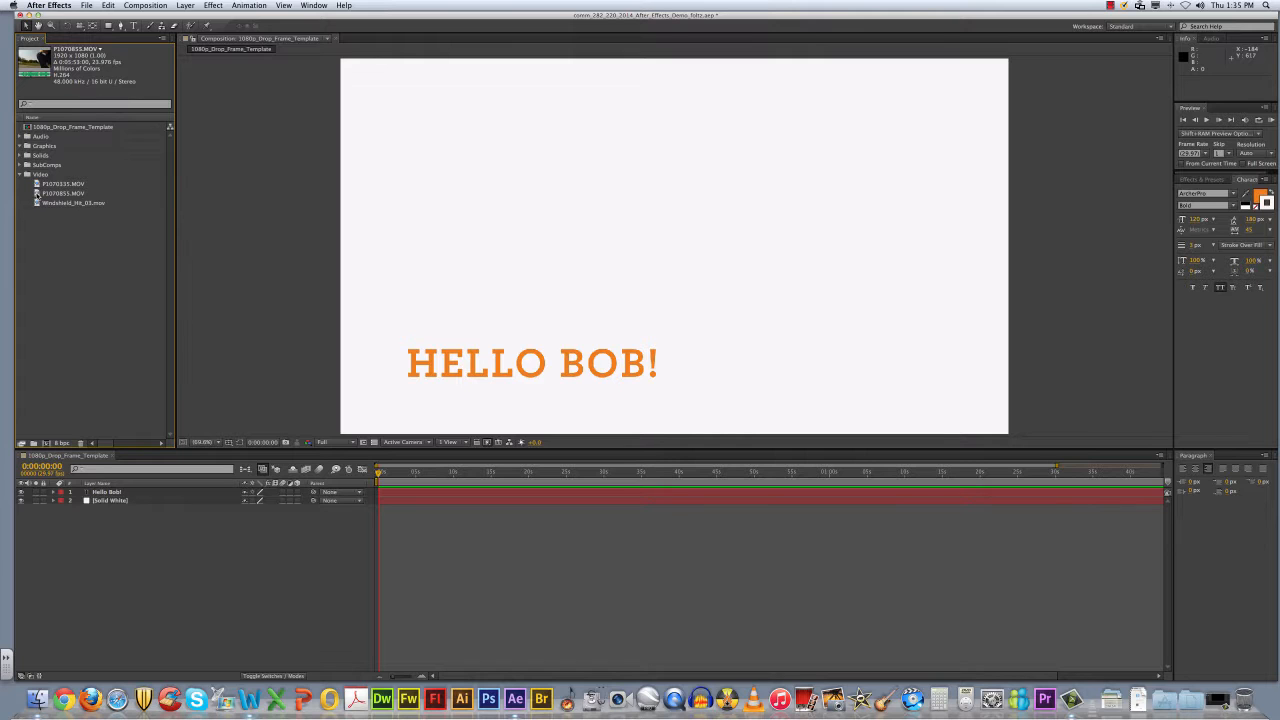
pyautogui.doubleClick(37, 193)
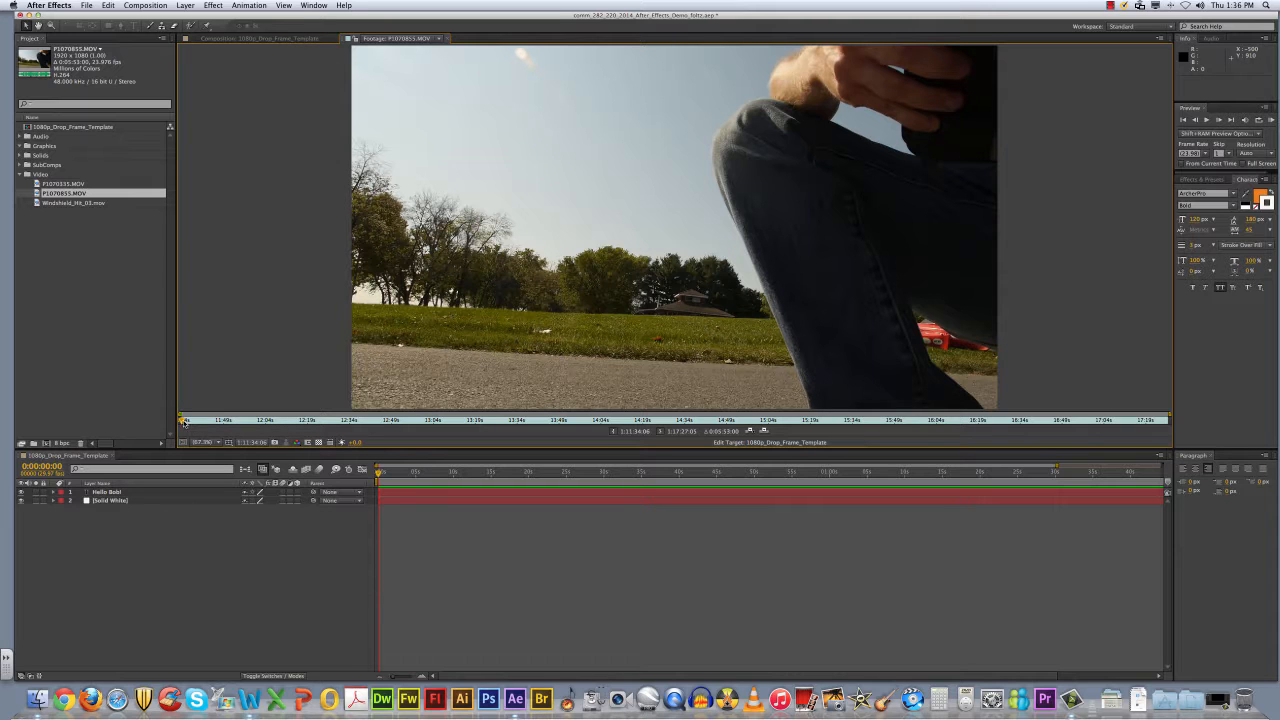
# Trim P1070855.MOV in the footage viewer, setting the in point at about 1:13:32:21 and the out point at about 1:13:46:11.
pyautogui.moveTo(184, 421); pyautogui.dragTo(515, 418)
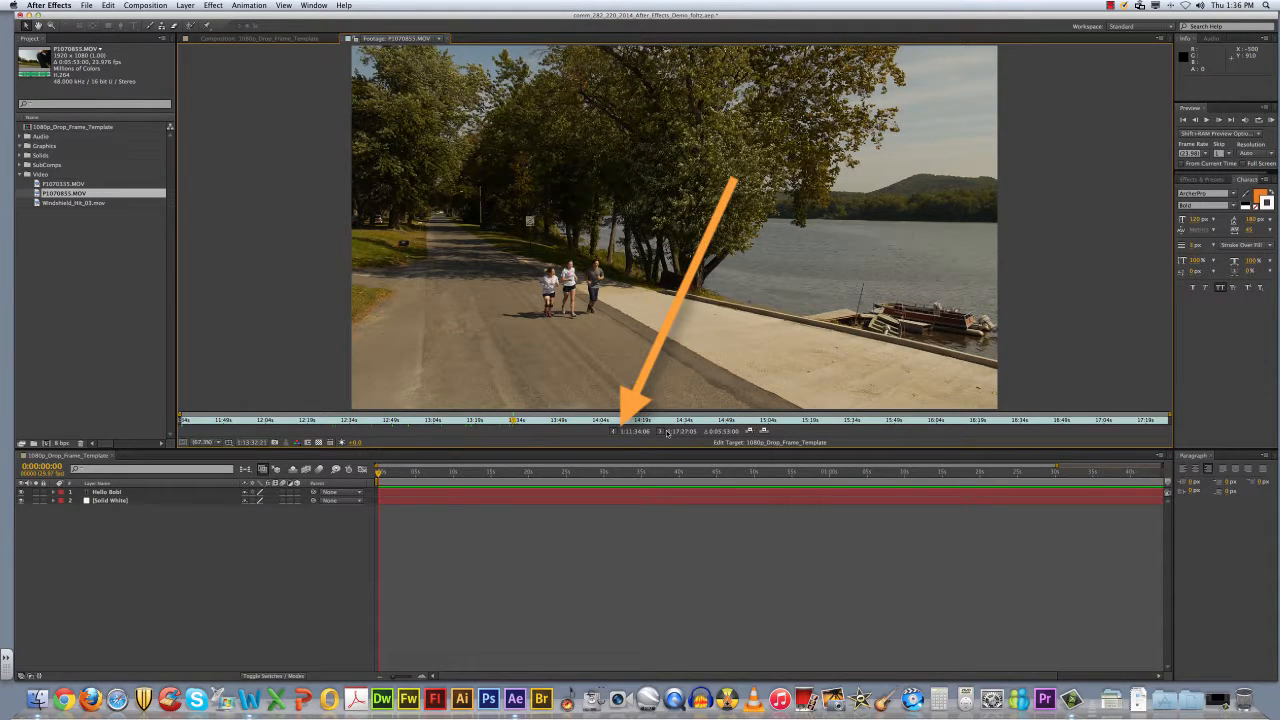
pyautogui.click(613, 431)
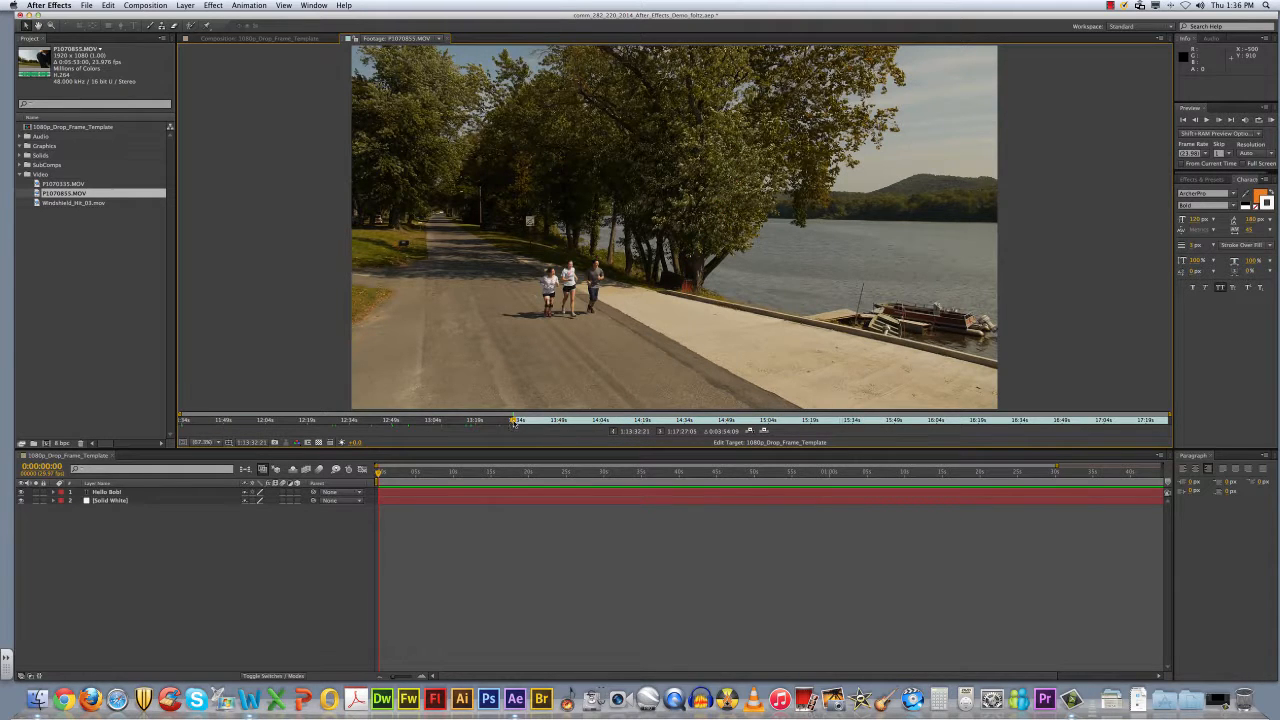
pyautogui.moveTo(514, 421); pyautogui.dragTo(551, 424)
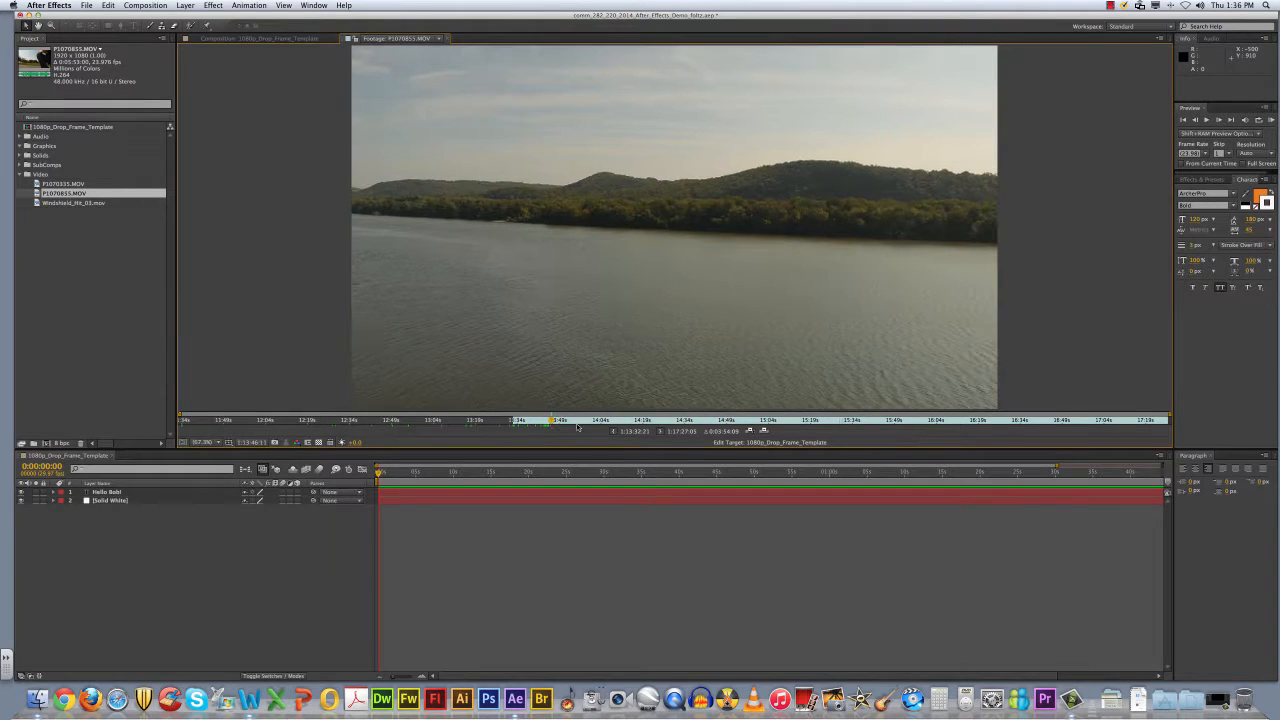
pyautogui.click(661, 431)
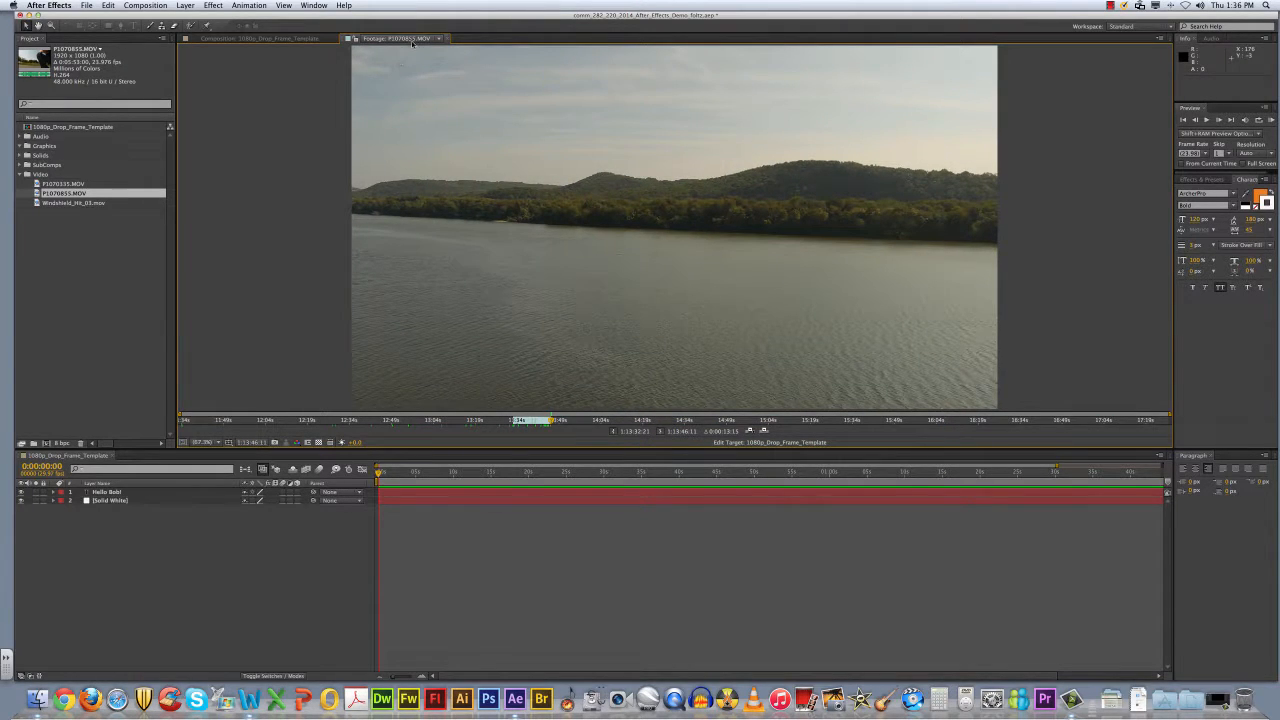
# Close the footage viewer and add the trimmed P1070855.MOV to the composition between the Hello Bob! text and white solid layers.
pyautogui.click(446, 39)
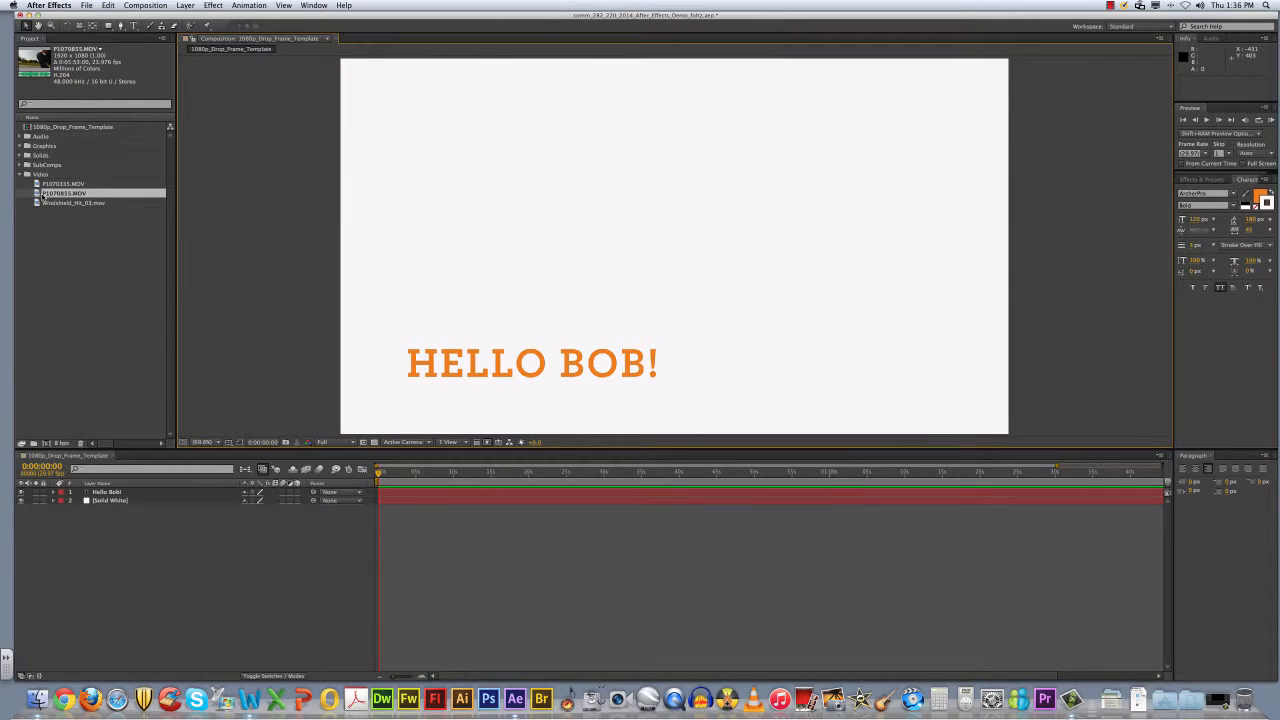
pyautogui.moveTo(39, 196); pyautogui.dragTo(100, 495)
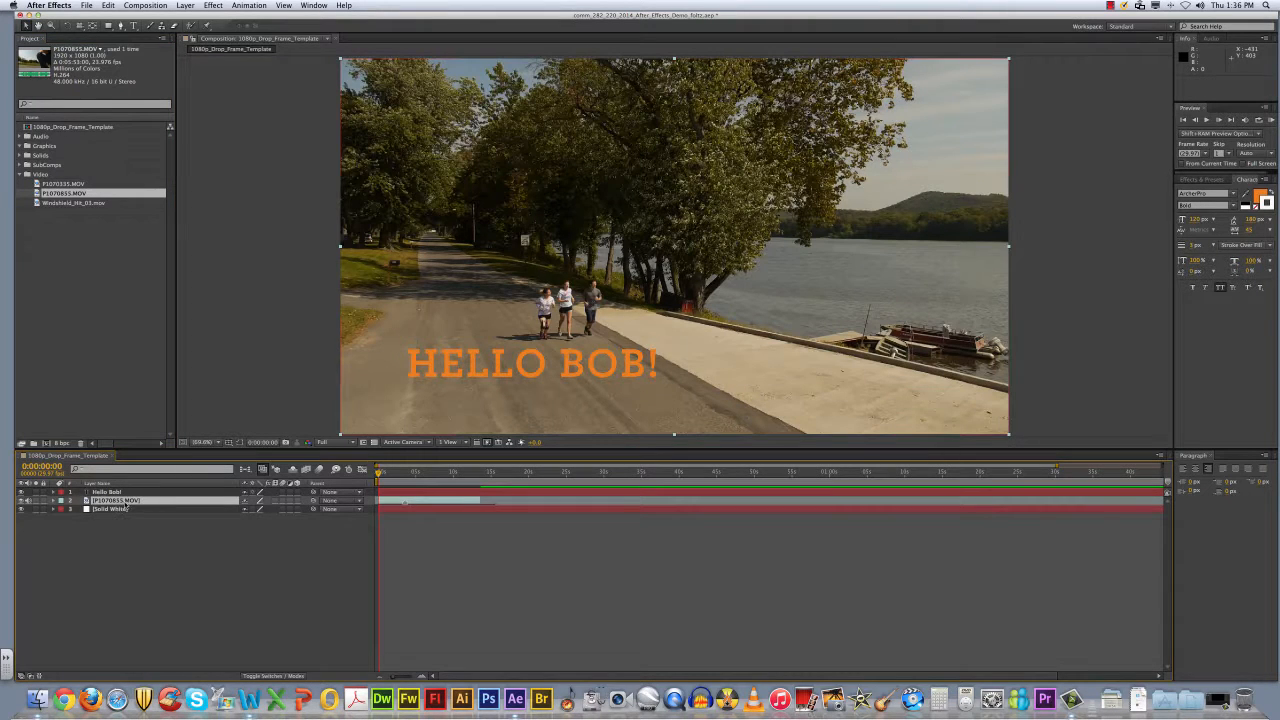